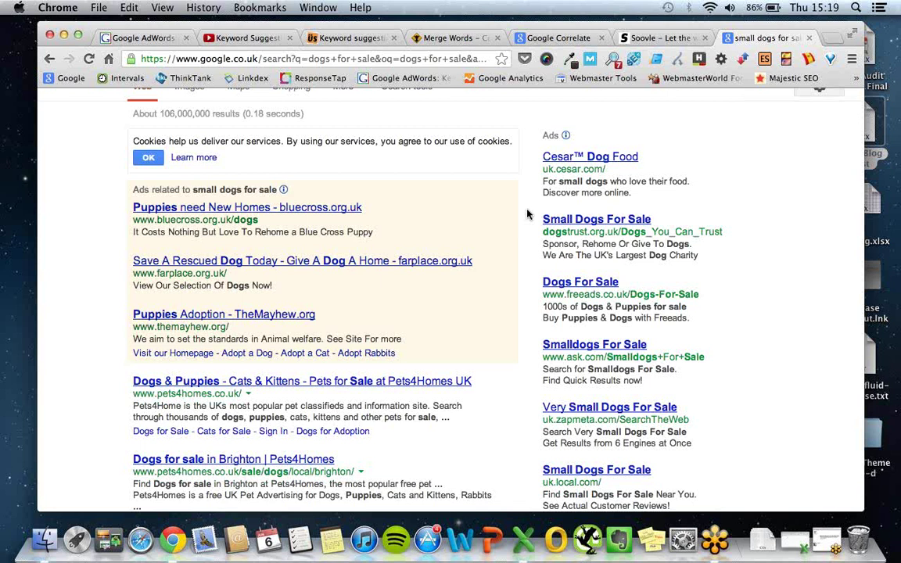
Search Google for "waistcoats" and look through the paid and organic results.
text(waistcoa)
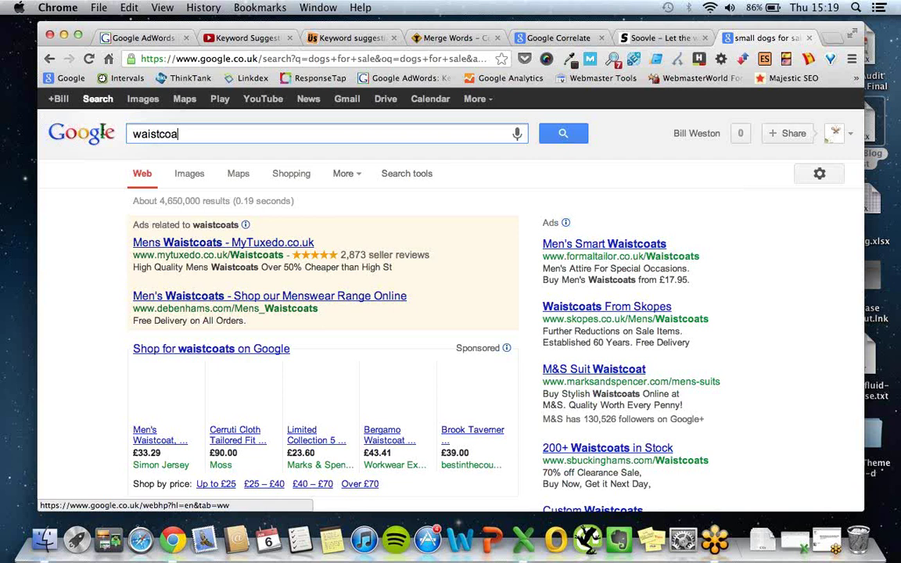
scroll(79, 297, down, 5)
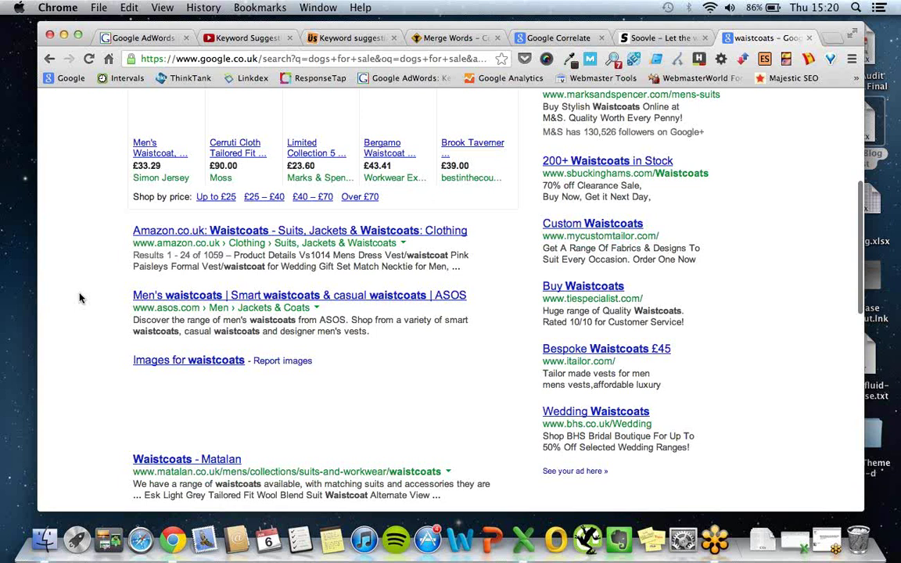
Generate keyword ideas in the YouTube Keyword Tool for the AdWords phrase "dogs for sale".
key(super+1)
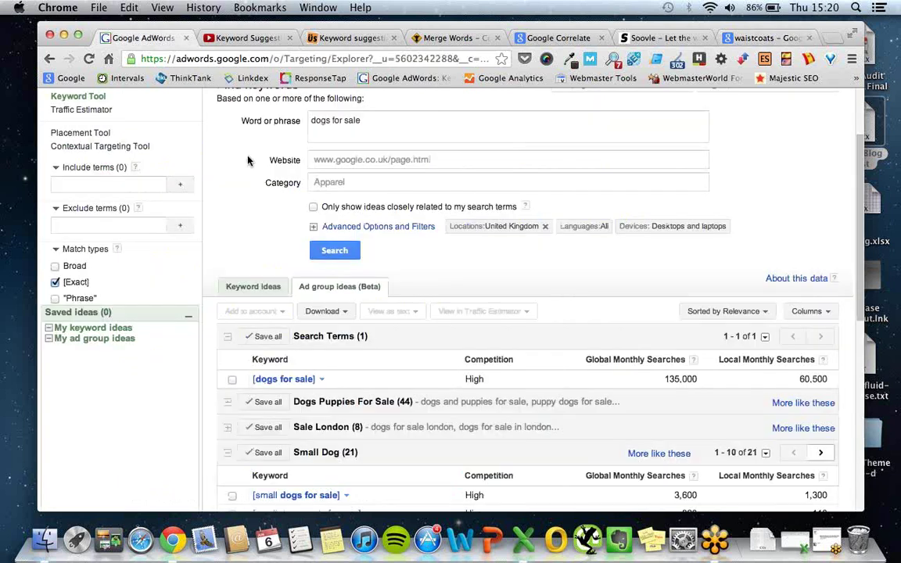
triple_click(414, 116)
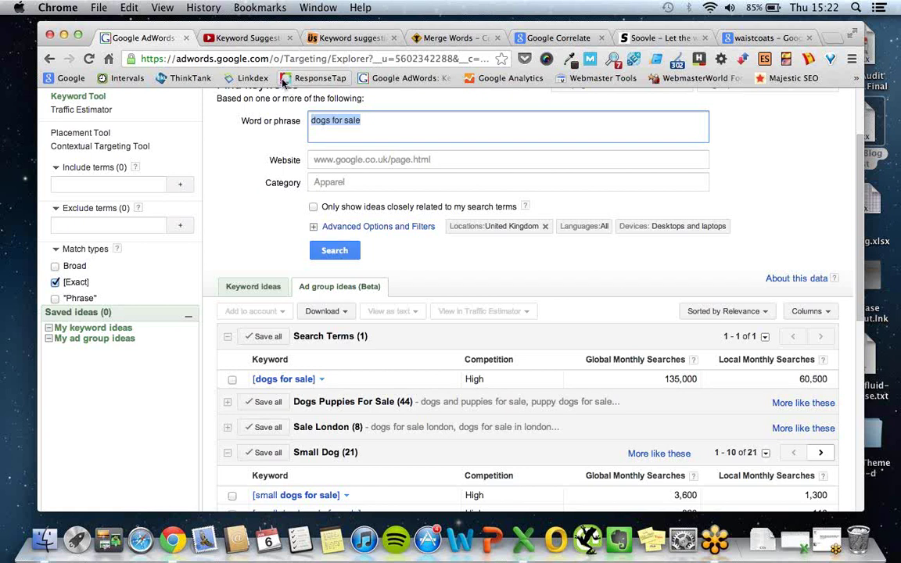
click(250, 39)
click(343, 400)
text(db)
text(gs for )
text(sale)
click(338, 489)
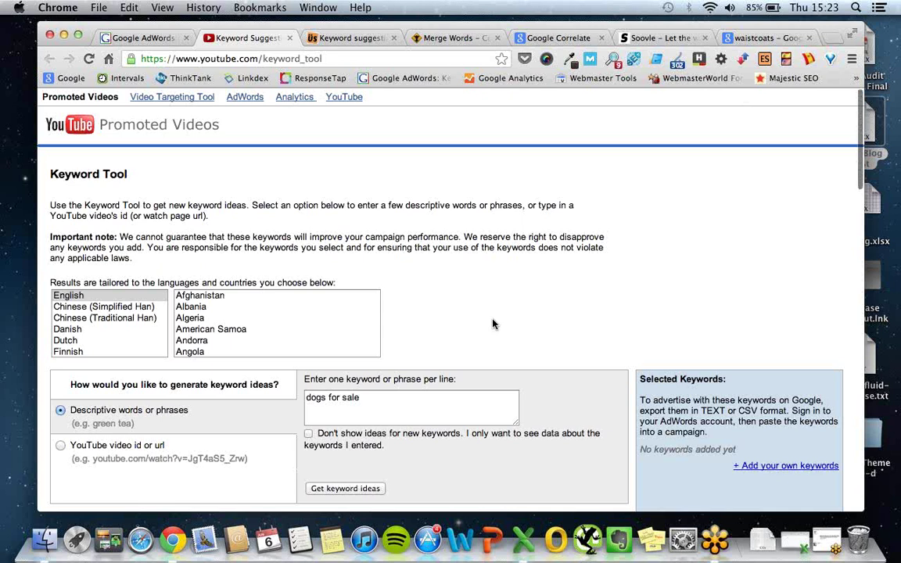
Add "baby yorkie puppies" and "baby pitbull dogs" from the related keywords to the selected keywords.
scroll(493, 324, down, 1)
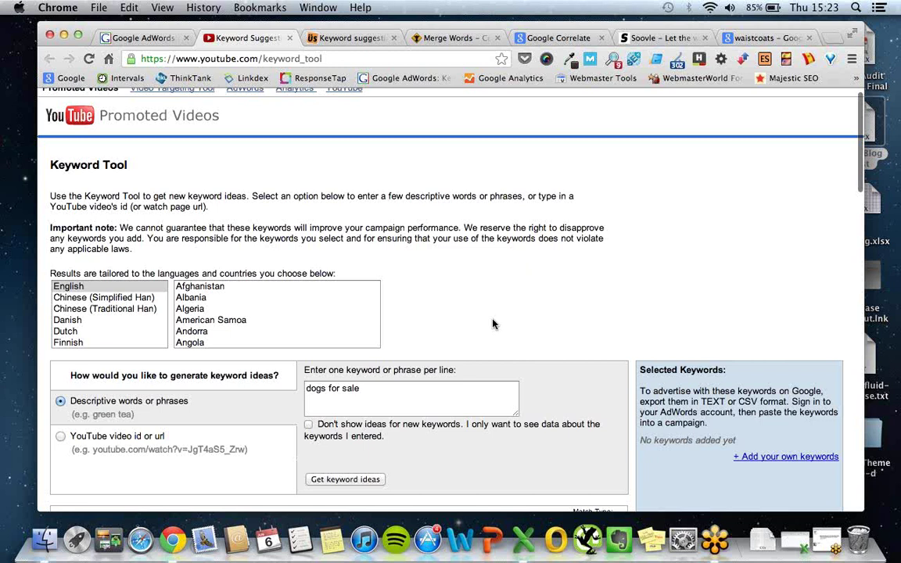
scroll(492, 323, down, 3)
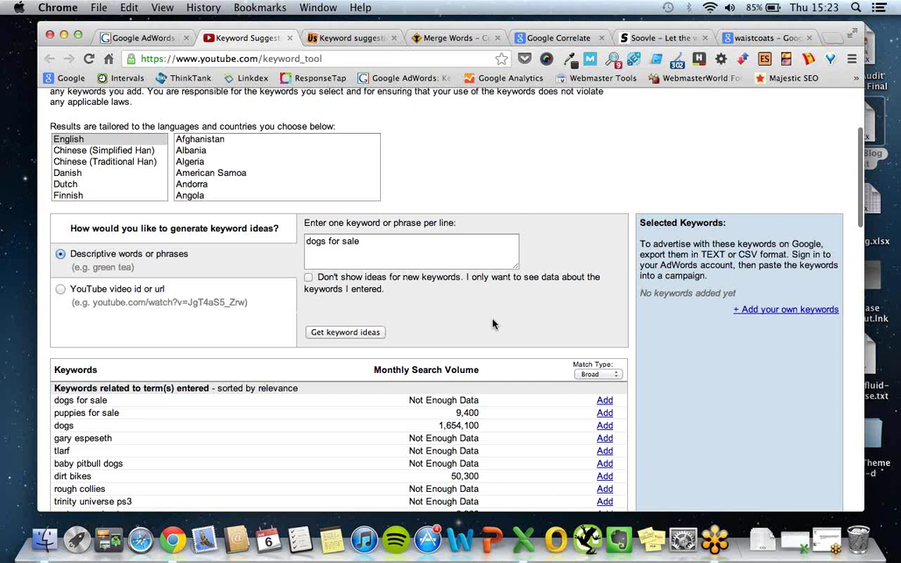
scroll(493, 323, down, 5)
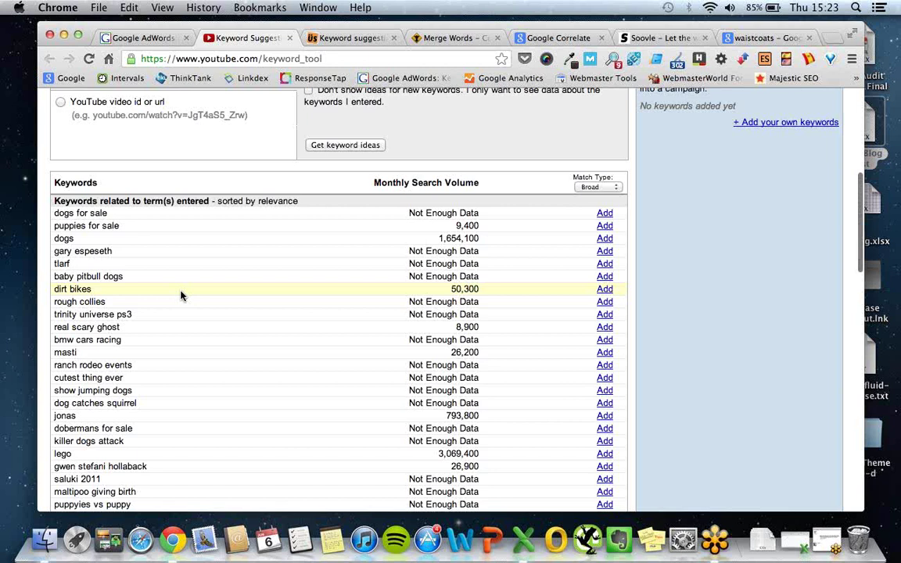
scroll(181, 296, up, 1)
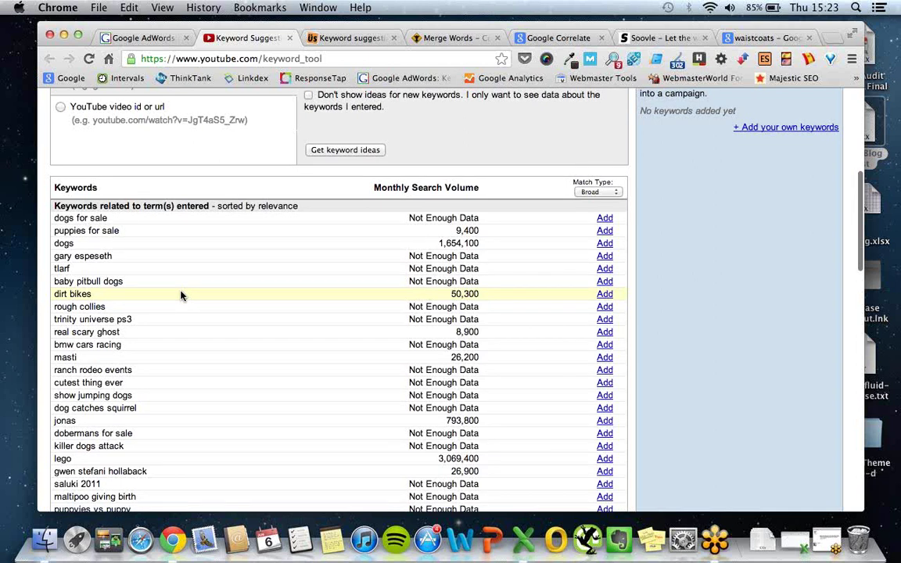
scroll(181, 295, down, 5)
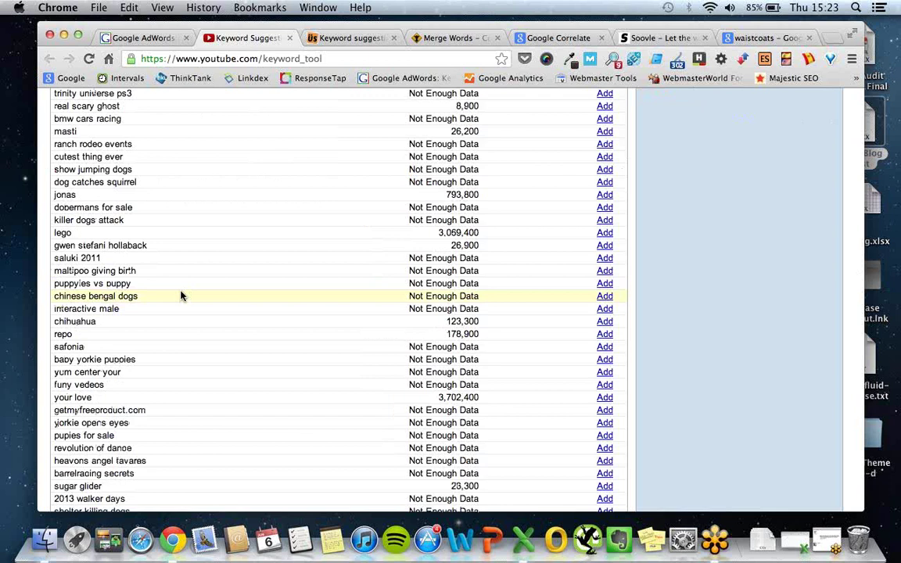
click(605, 360)
scroll(365, 288, up, 3)
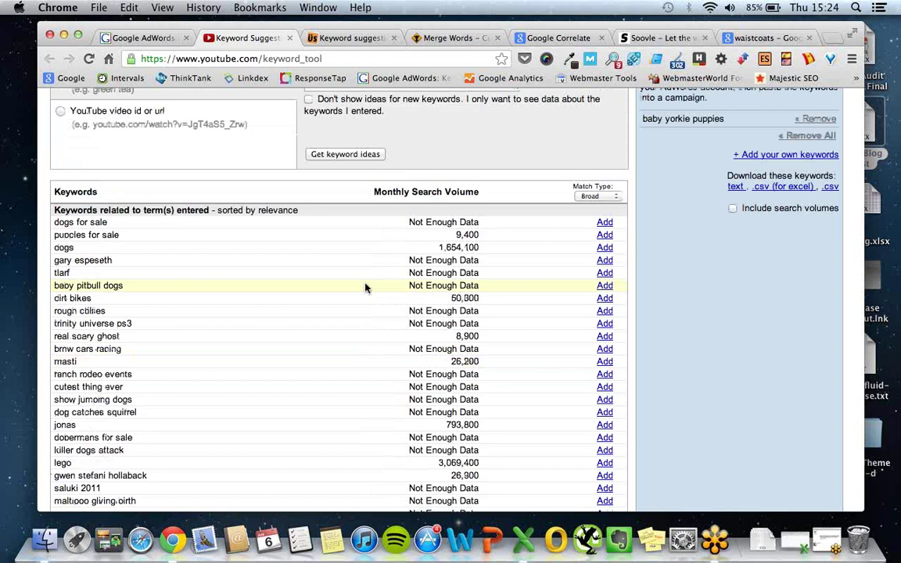
click(605, 286)
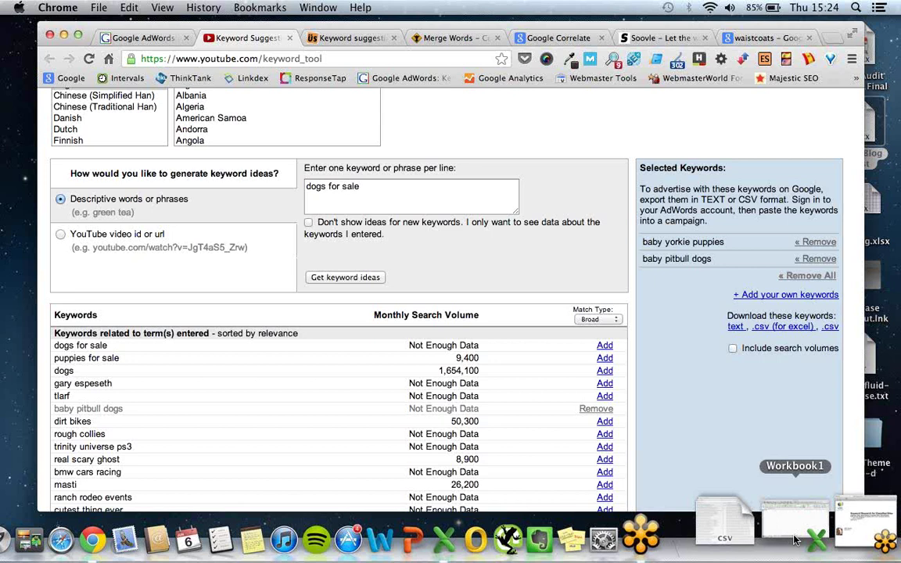
Switch to Workbook1 in Excel to view its category sheets, and minimise the workbook again.
click(795, 540)
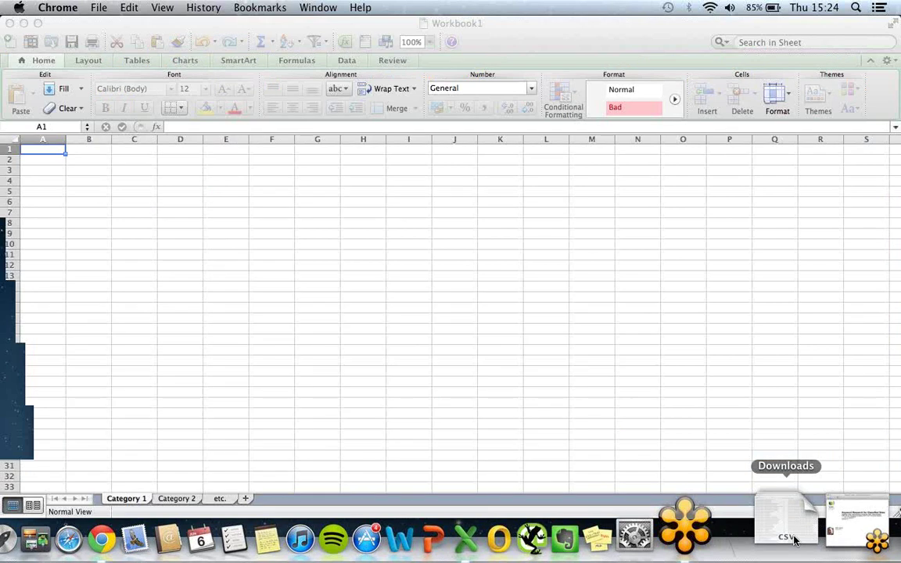
click(9, 17)
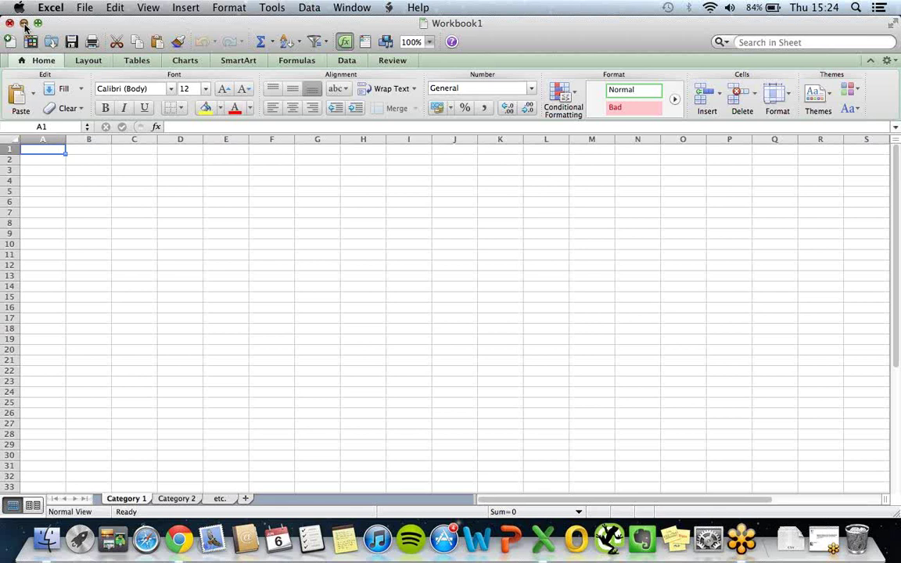
click(24, 24)
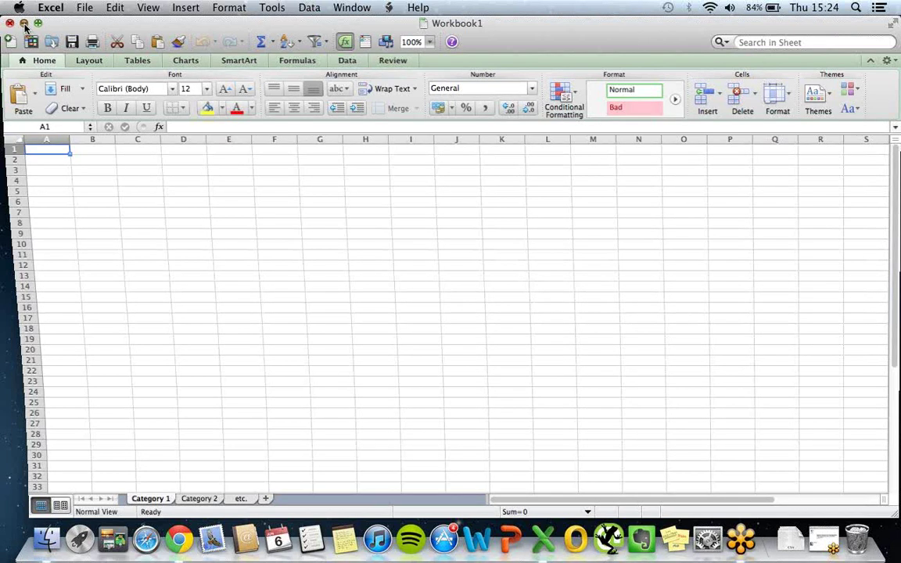
click(24, 23)
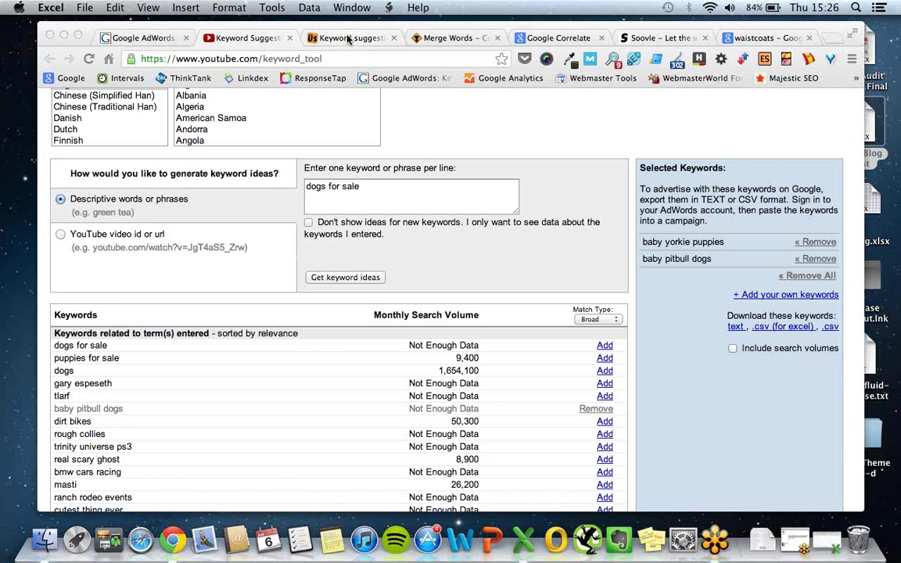
Get Übersuggest suggestions for "dogs for sale", entering the two CAPTCHA words for verification.
click(348, 40)
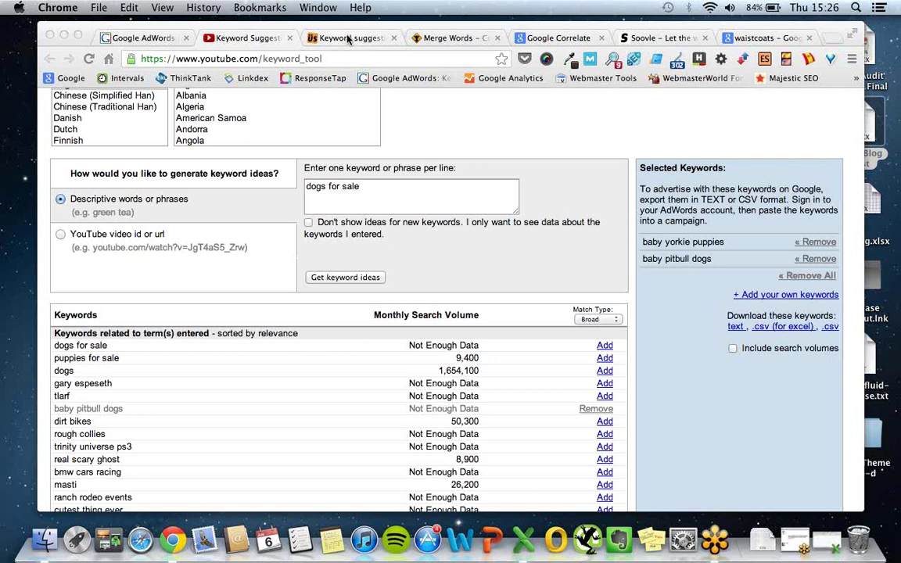
click(348, 38)
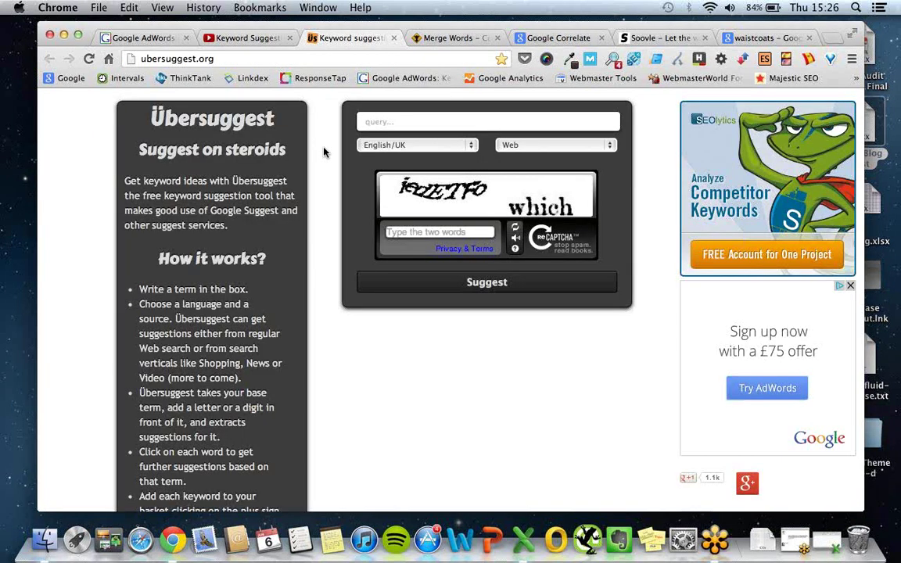
text(iedetf which)
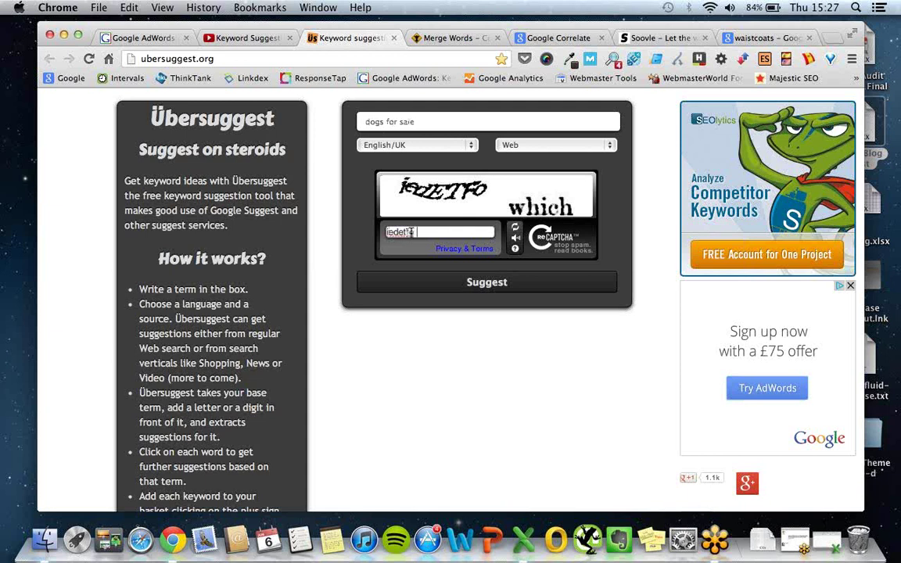
click(411, 233)
text(o)
click(469, 285)
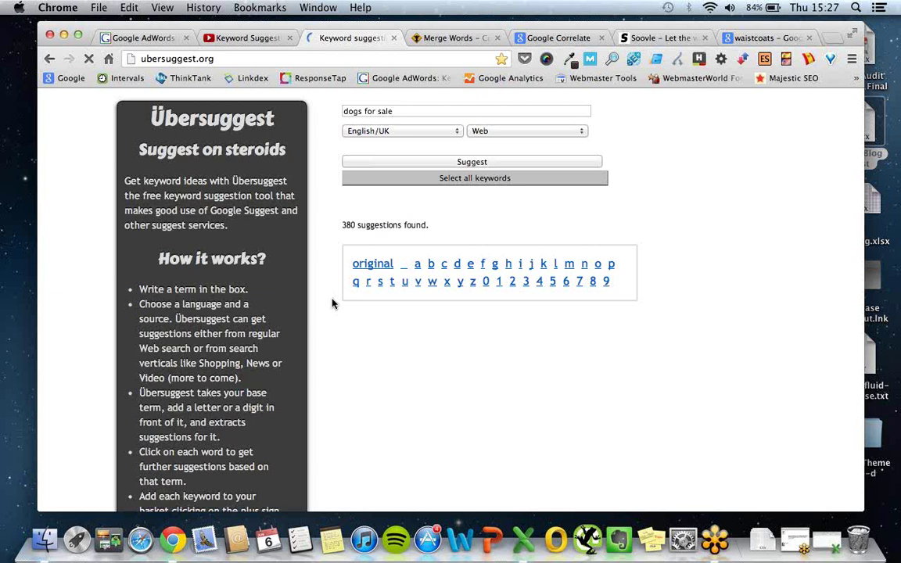
Look through the suggestions and add "dogs for sale uk", "dogs for sale scotland" and "dogs for sale in kent" to the keyword basket.
scroll(583, 323, down, 5)
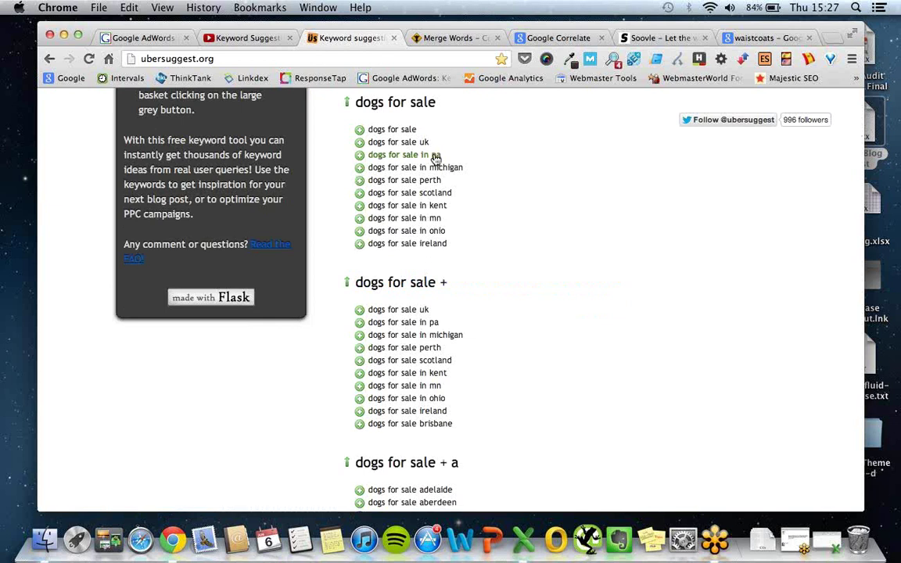
scroll(483, 274, down, 5)
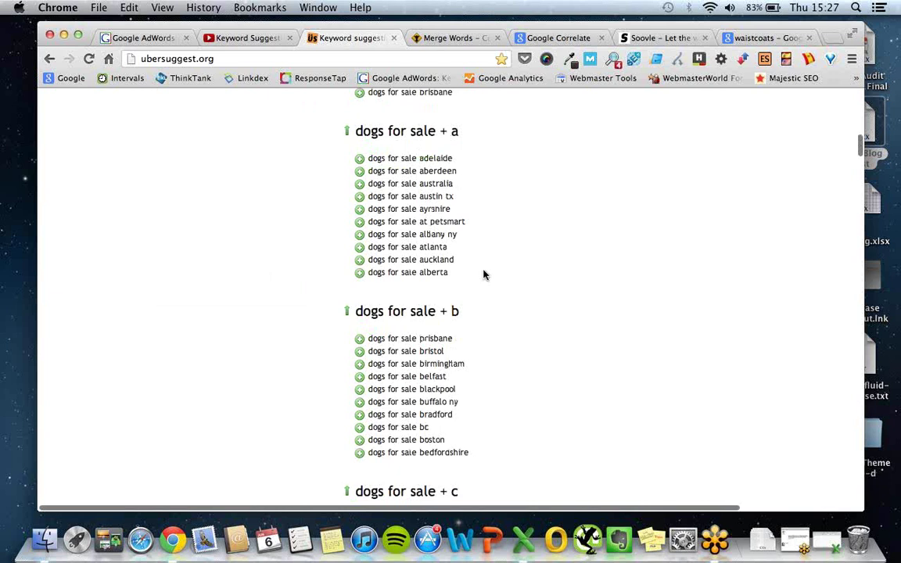
scroll(438, 235, up, 3)
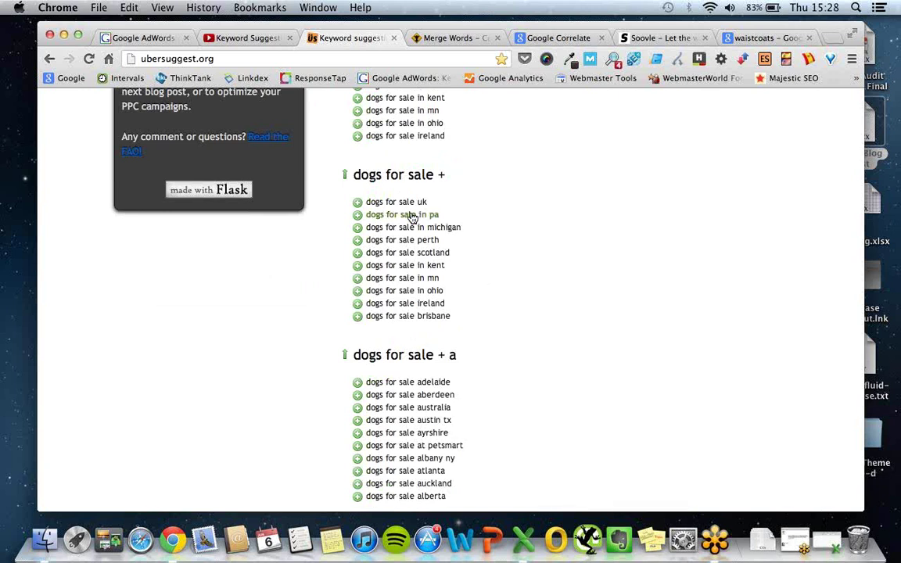
scroll(413, 218, up, 5)
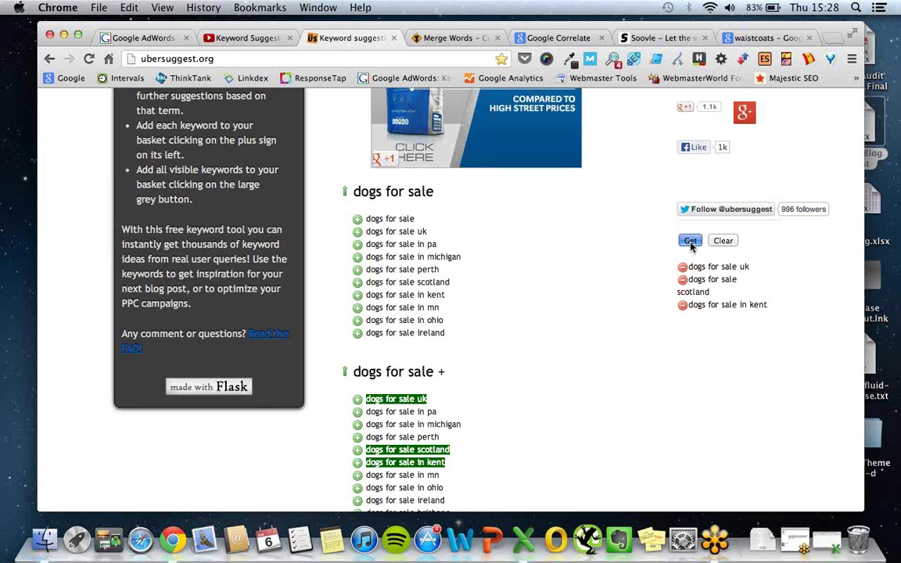
Get the basket's keywords as copyable text, select the whole list, and close the Copy & Paste window.
click(690, 242)
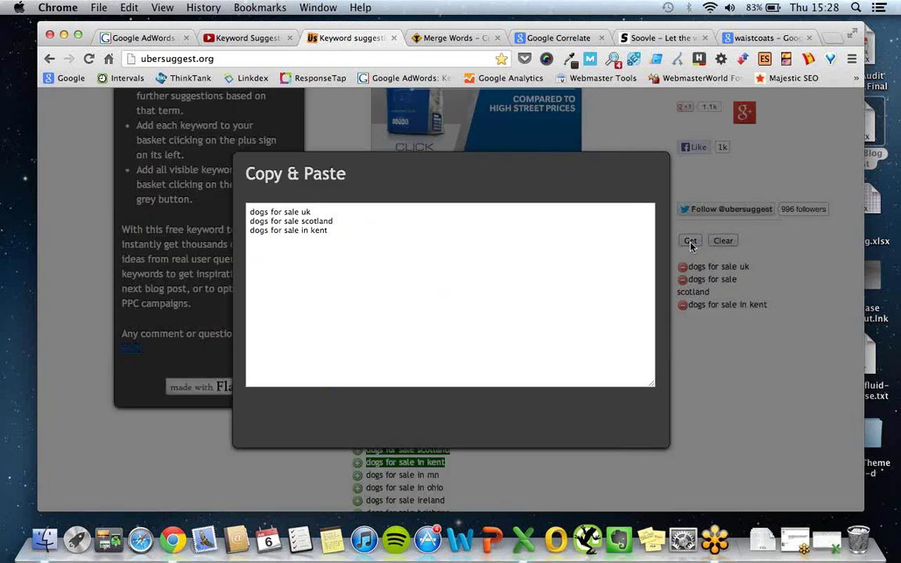
click(412, 302)
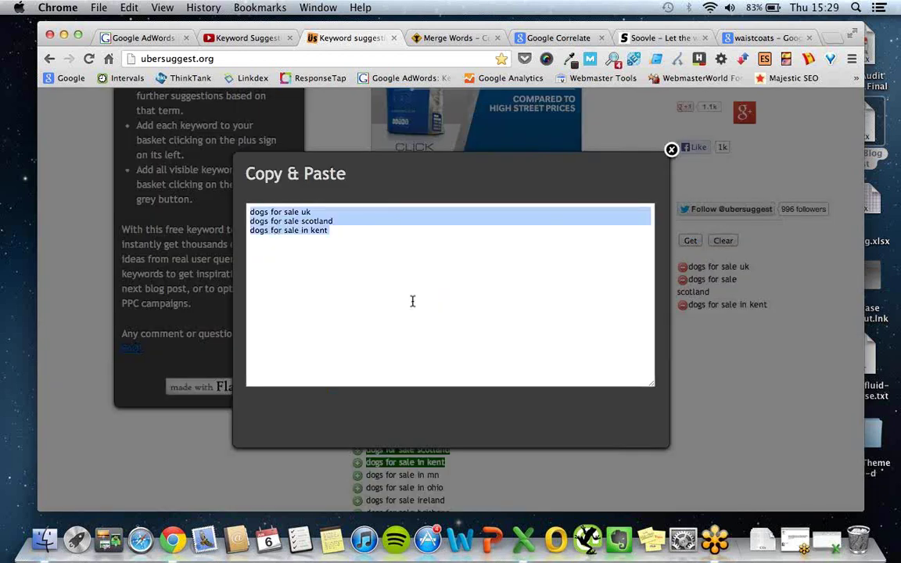
click(671, 148)
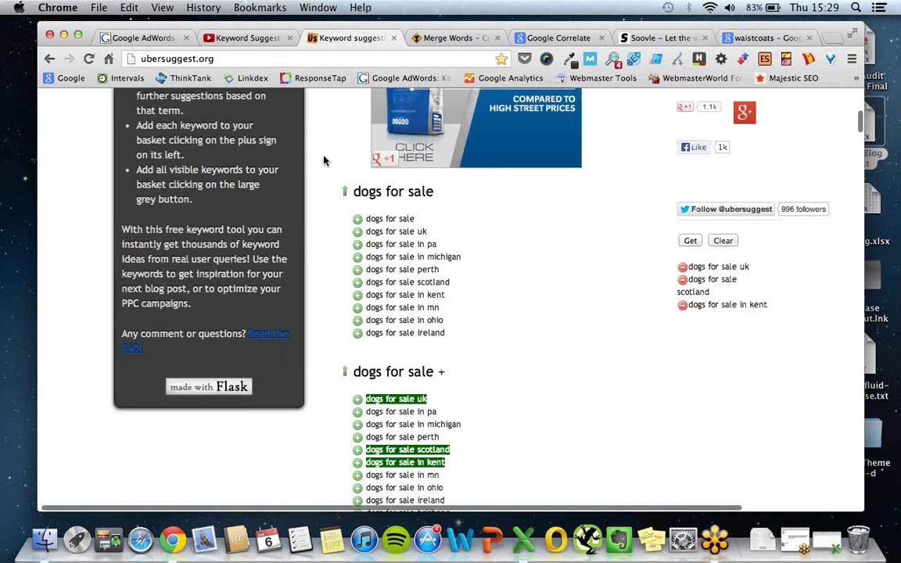
scroll(324, 160, up, 1)
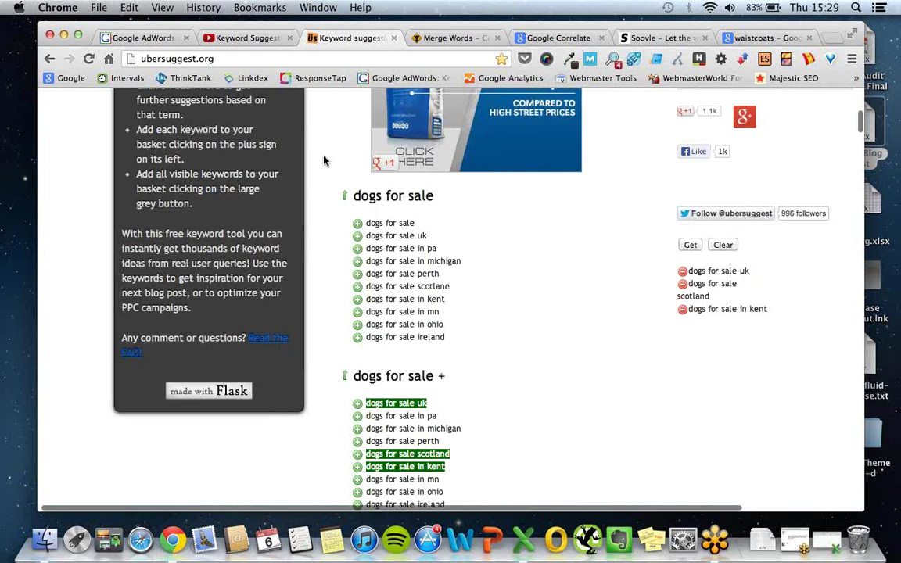
scroll(324, 161, up, 5)
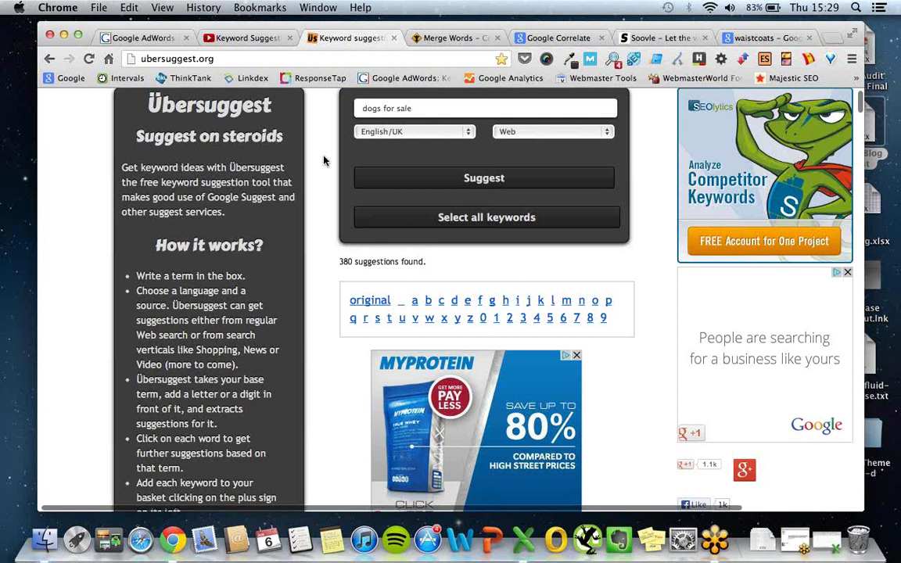
On the MergeWords site, enter "dogs for sale", "puppies for sale" and "cats for sale" on separate lines of the first word list.
key(ctrl+Tab)
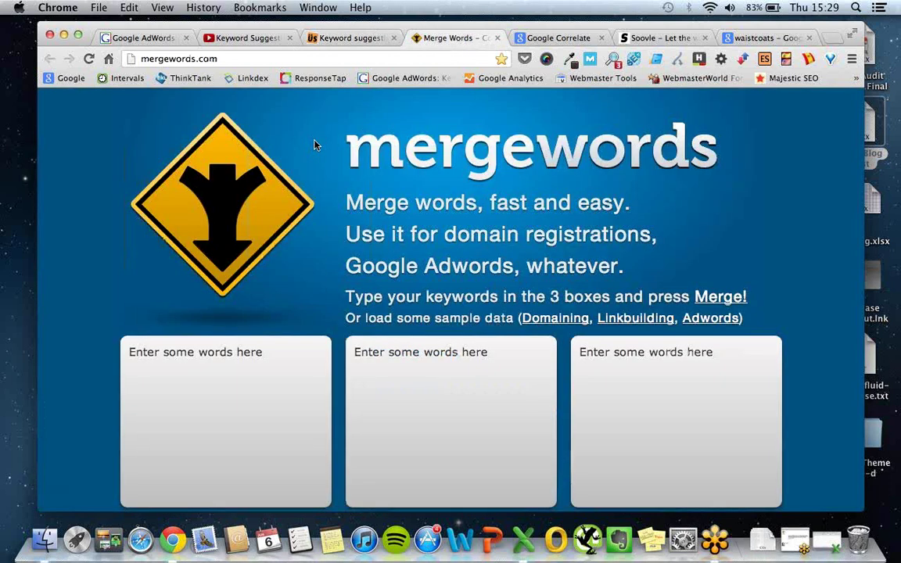
click(215, 354)
text(d)
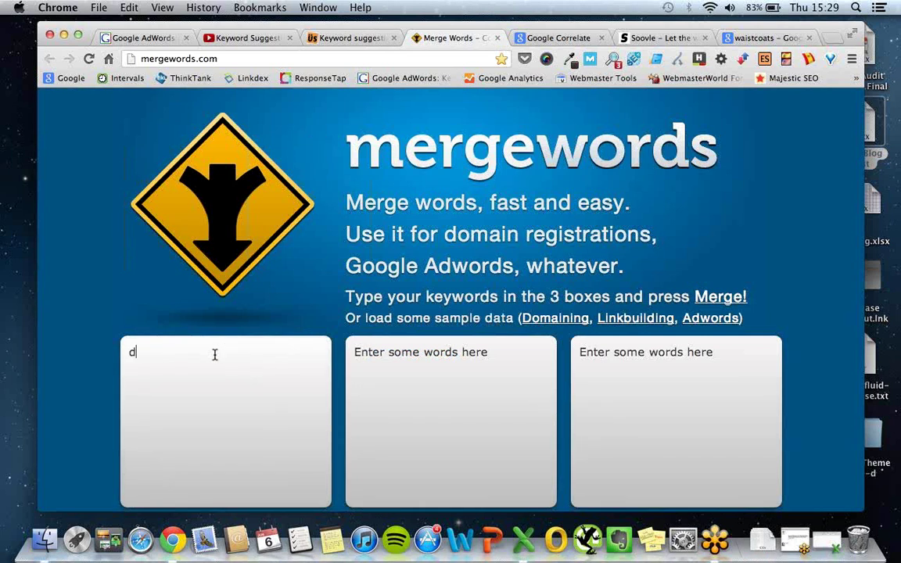
text(ogs for sale)
key(Return)
text(puppie)
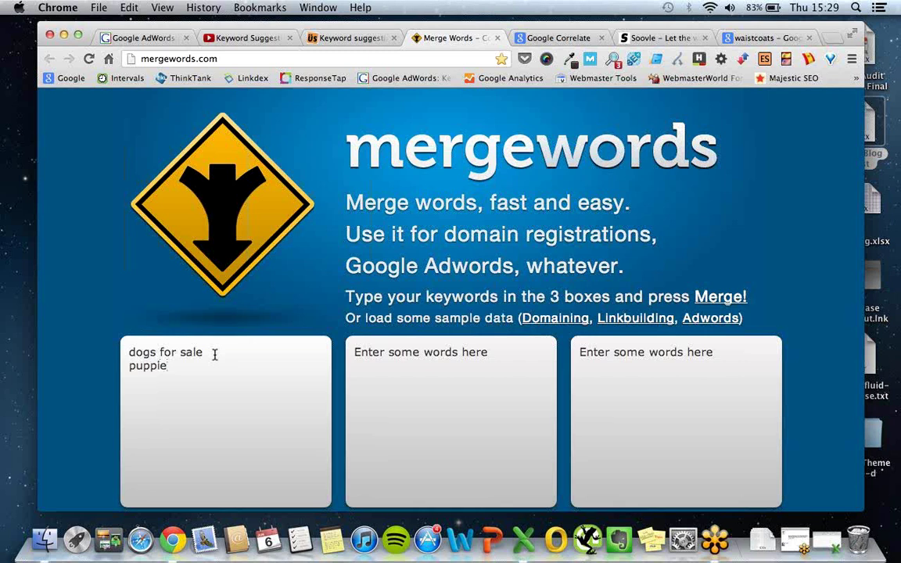
text(s for sale)
key(Return)
text(dats for sale)
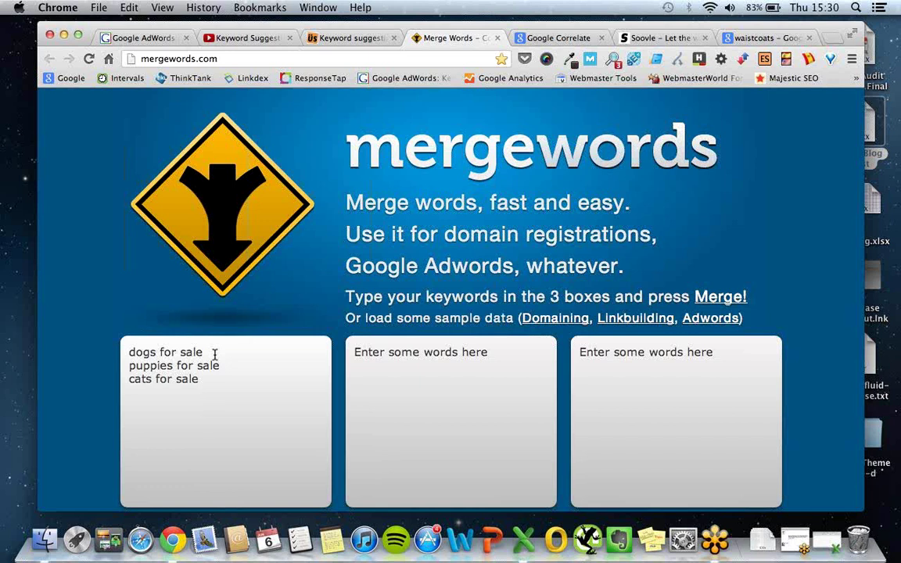
Enter "in london", "in newcastle" and "in liverpool" on separate lines of the second word list.
key(Tab)
text(in)
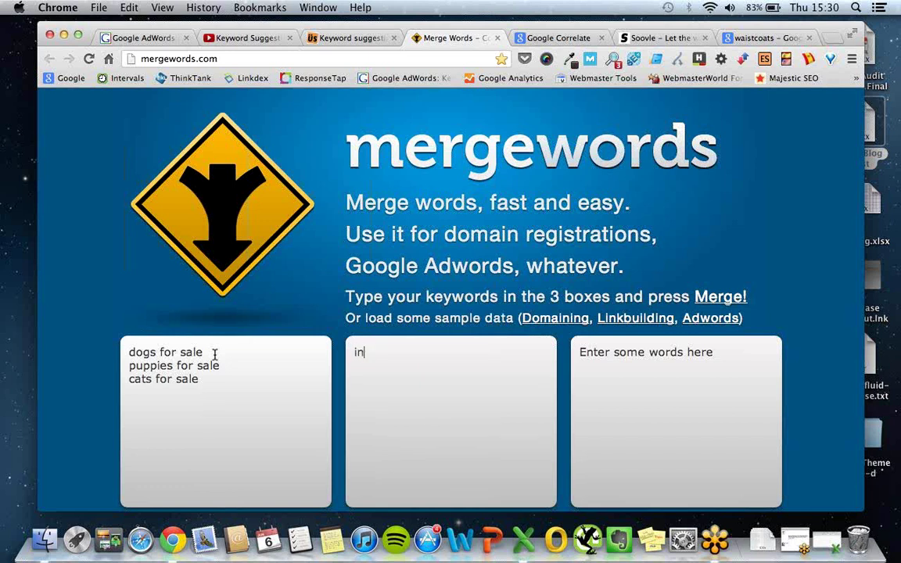
text( london)
key(Return)
text(in)
text(ne)
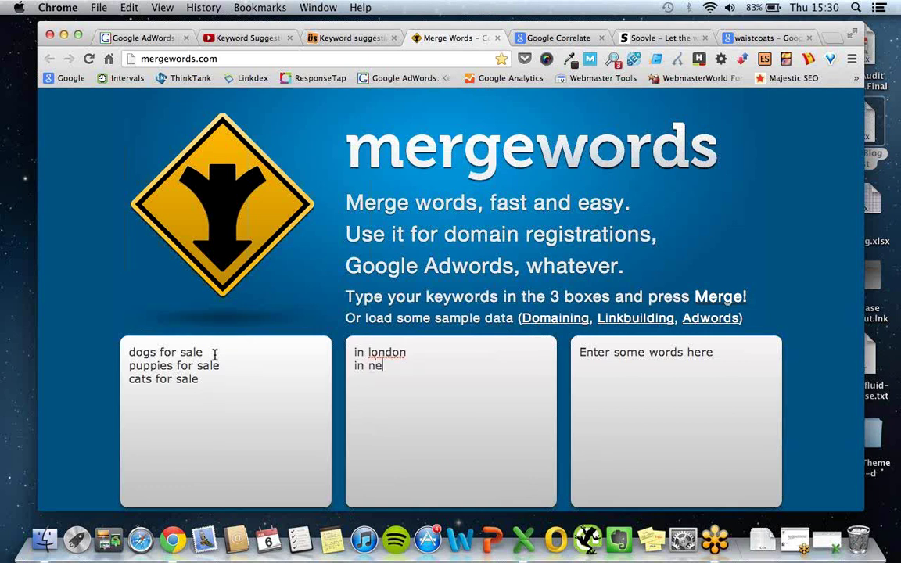
text(wcastle)
key(Return)
text(in liverpool)
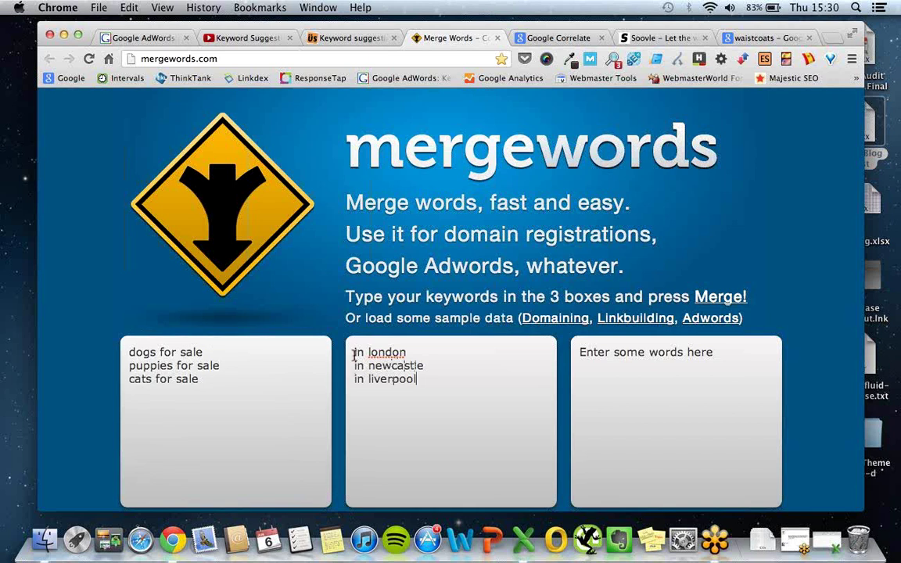
Duplicate the three location lines below the originals and strip "in" from the copies, leaving "london", "newcastle" and "liverpool".
drag(355, 352, 421, 359)
click(429, 378)
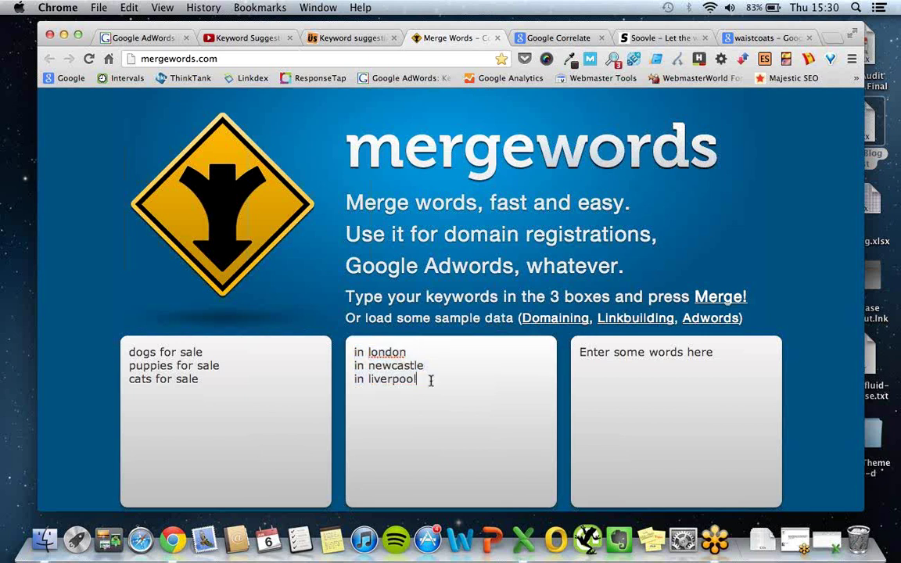
key(Return)
key(super+v)
click(368, 392)
key(BackSpace)
key(BackSpace)
key(BackSpace)
key(Down)
key(BackSpace)
key(BackSpace)
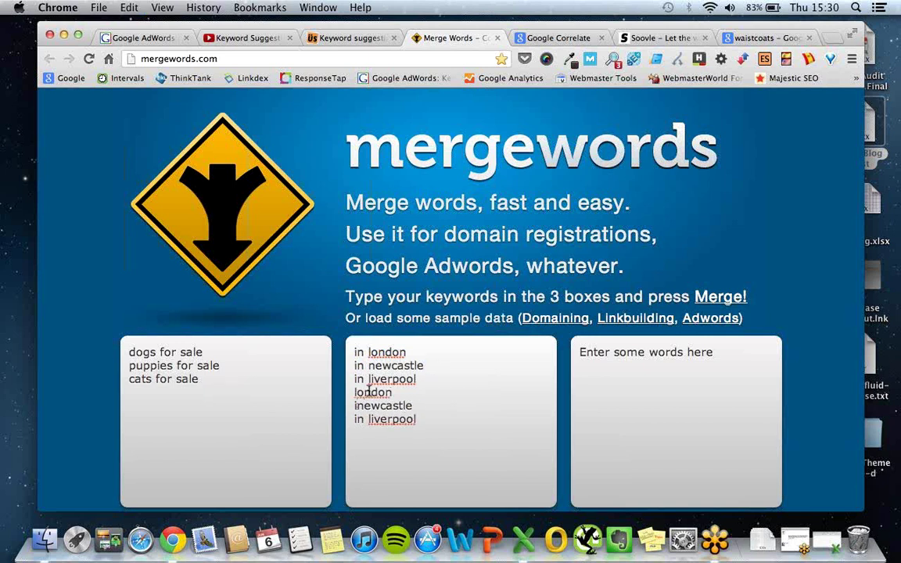
key(BackSpace)
key(Down)
key(BackSpace)
key(BackSpace)
key(BackSpace)
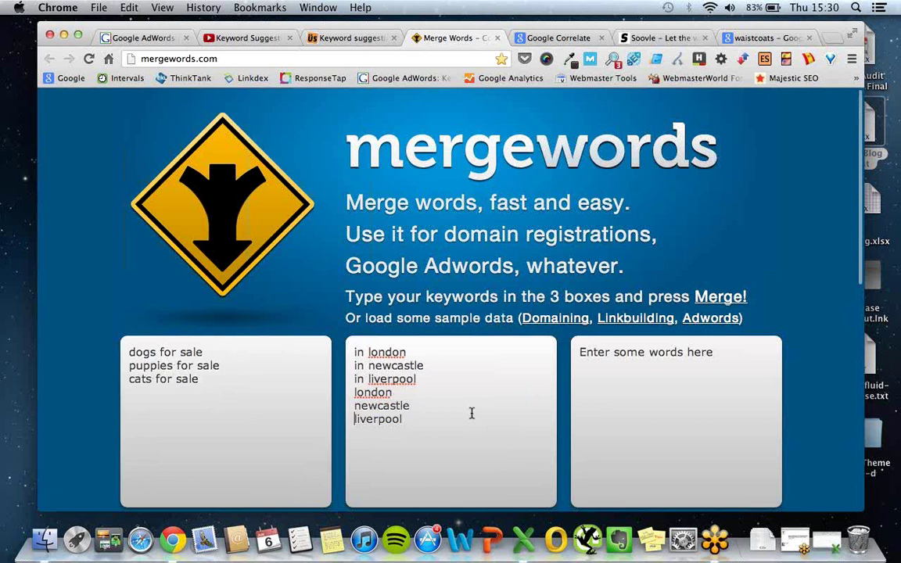
Merge the two word lists and look through the resulting keyword combinations from the first entry.
scroll(472, 413, down, 1)
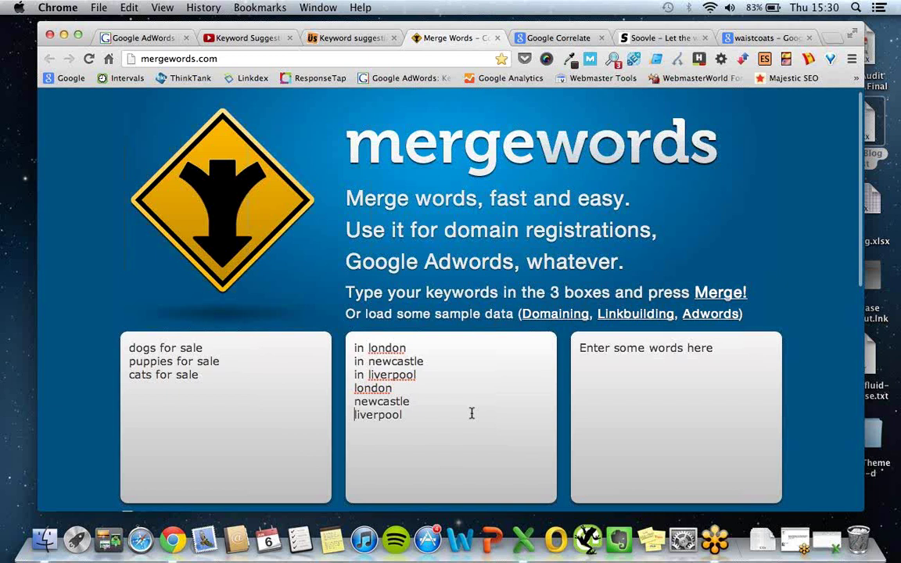
scroll(472, 414, down, 5)
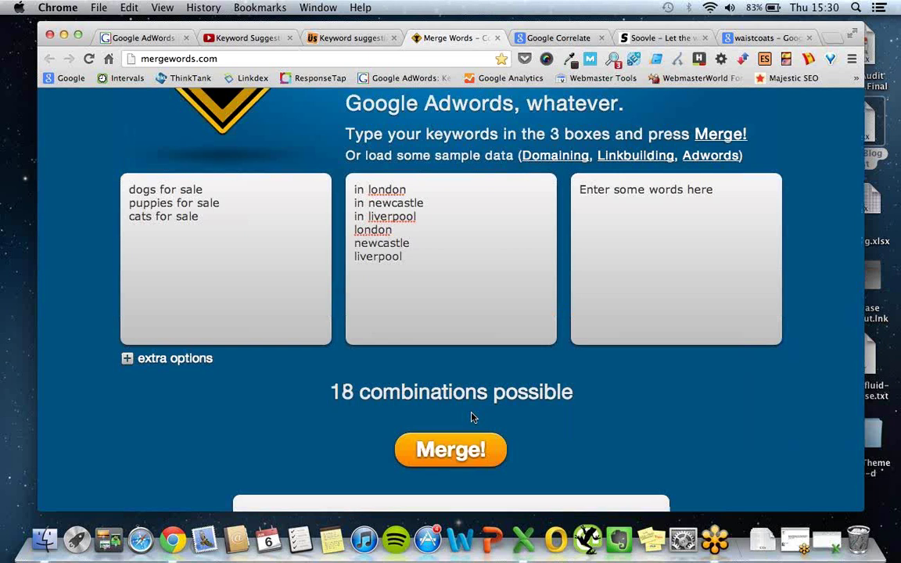
click(451, 449)
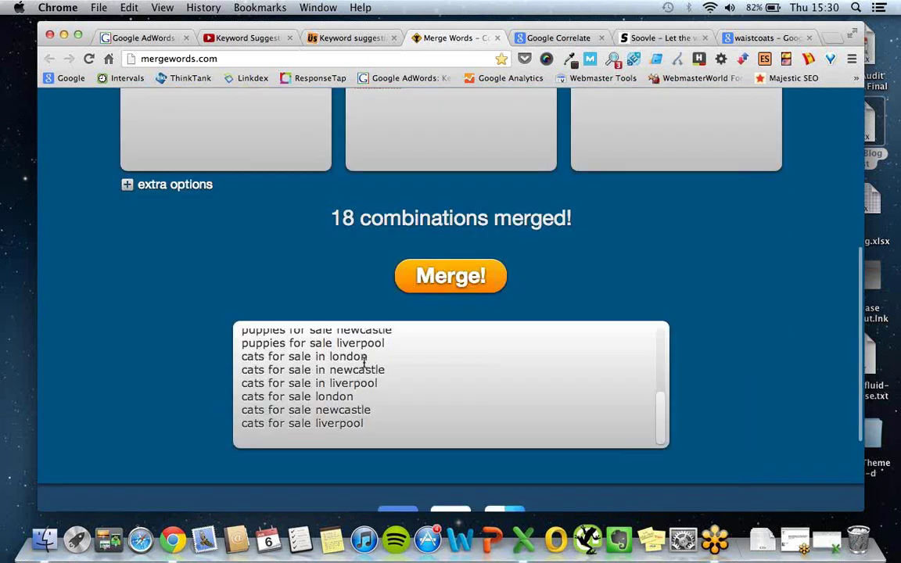
scroll(364, 361, up, 5)
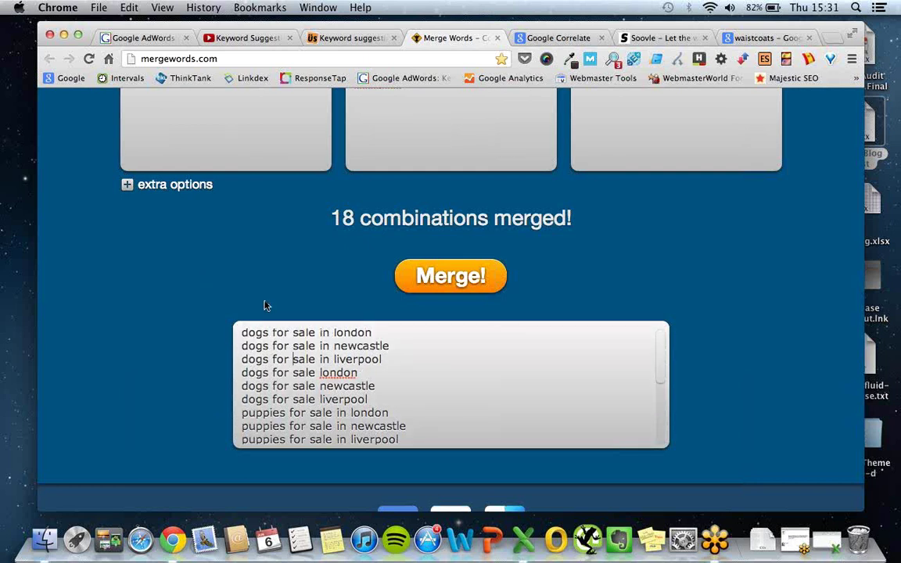
drag(243, 333, 373, 333)
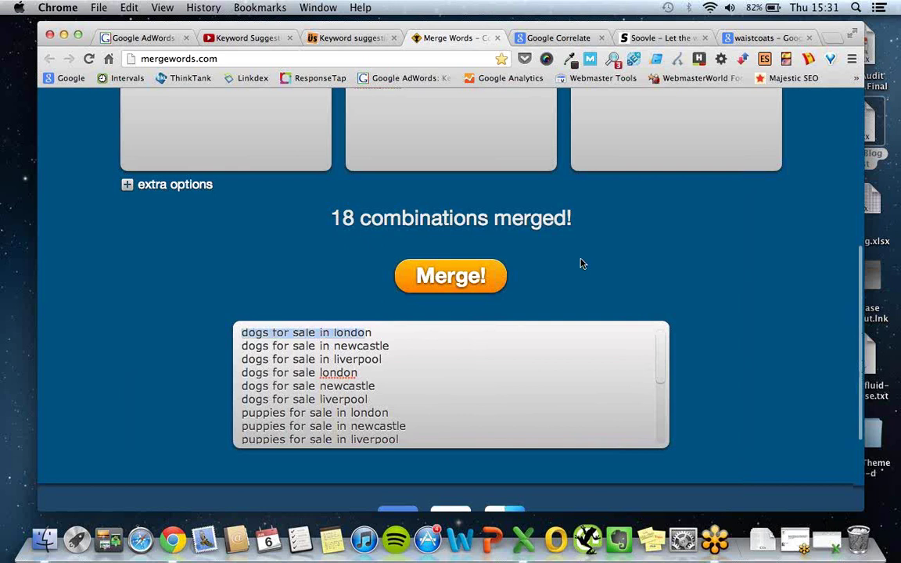
scroll(580, 263, up, 1)
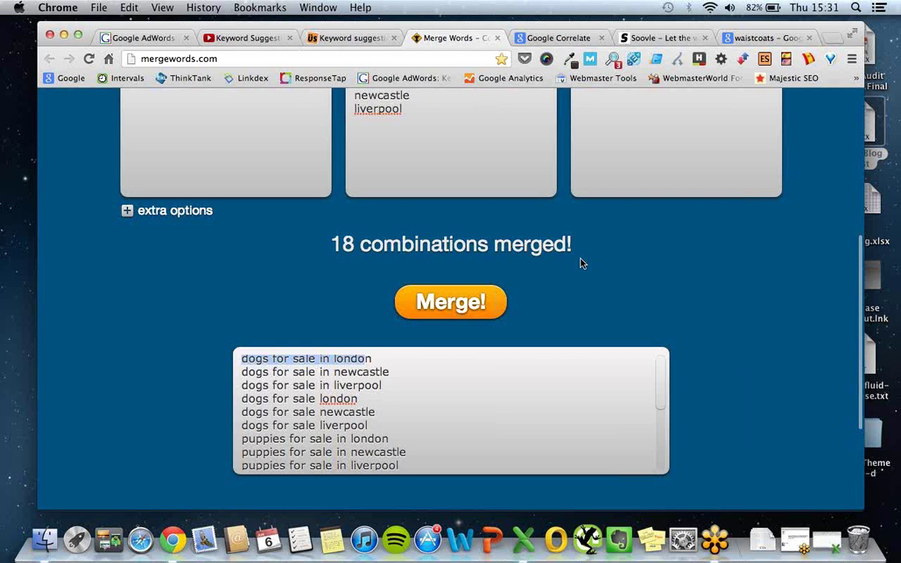
scroll(580, 264, up, 5)
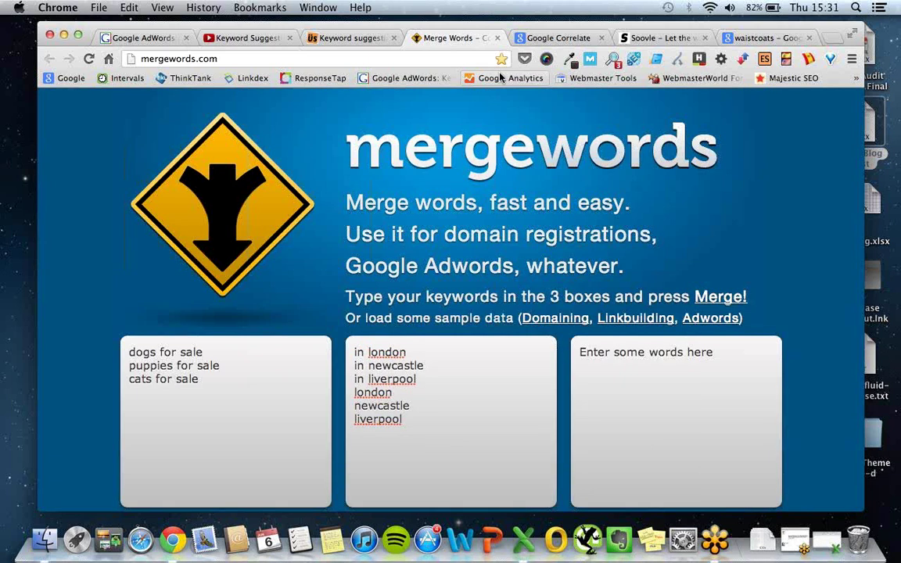
Switch to Google Correlate and search for terms correlated with "dogs for sale".
click(559, 37)
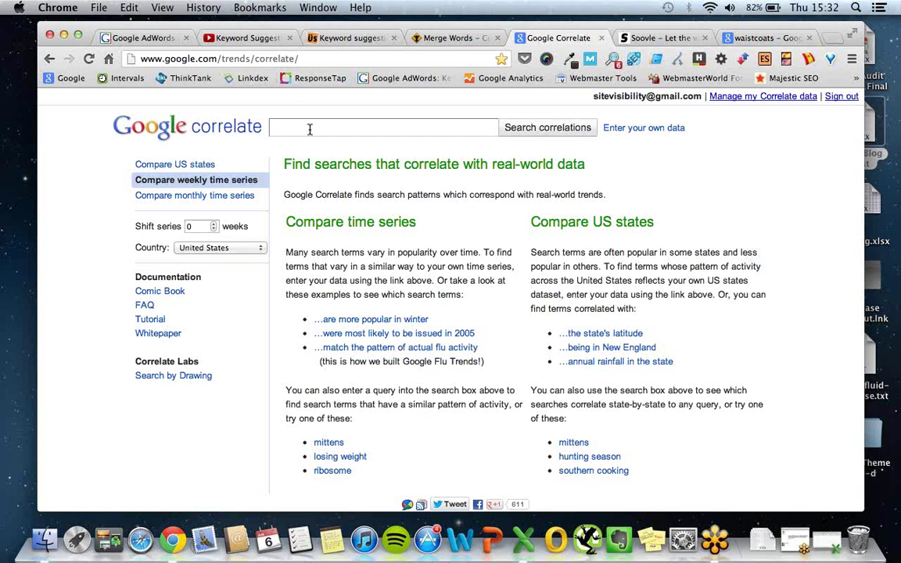
click(364, 126)
text(dogs for sale)
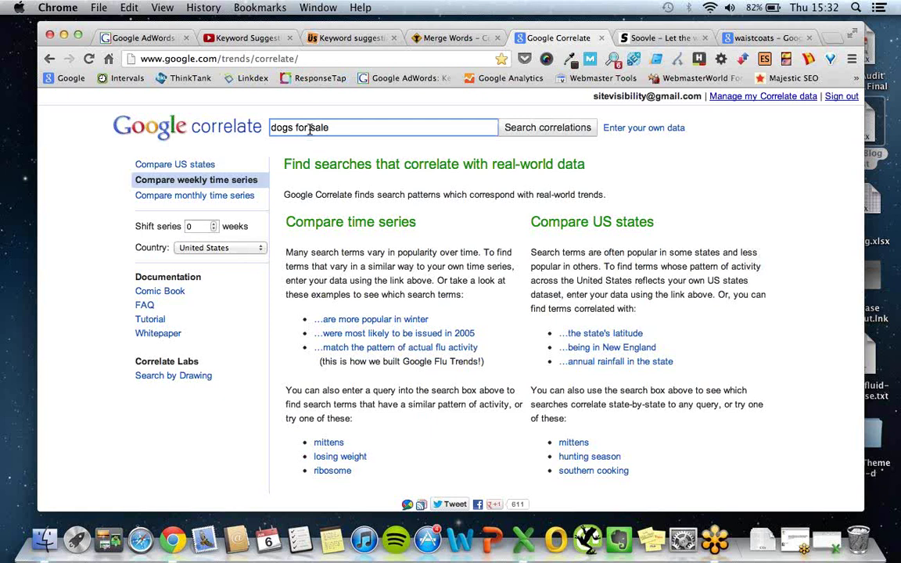
key(Return)
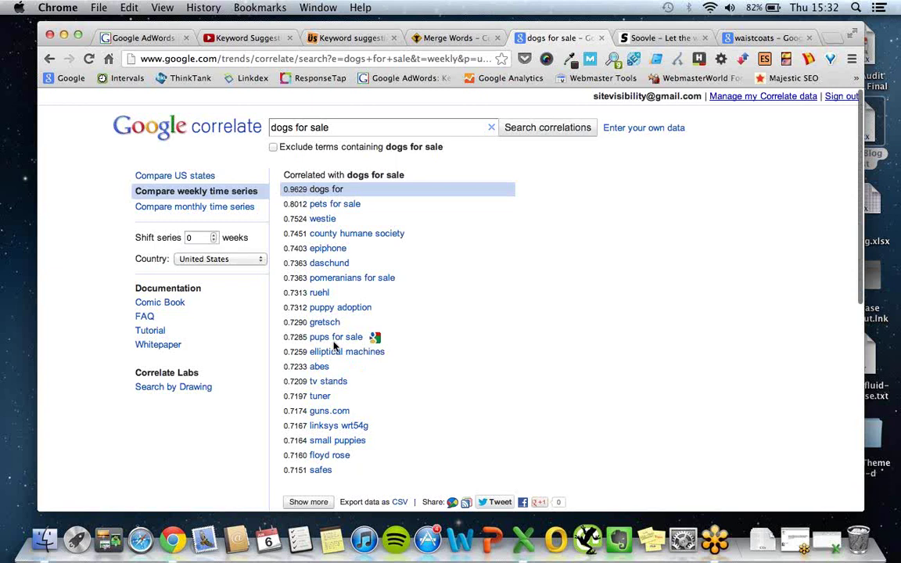
Expand the list of correlated terms and look through the additional entries.
scroll(334, 345, down, 1)
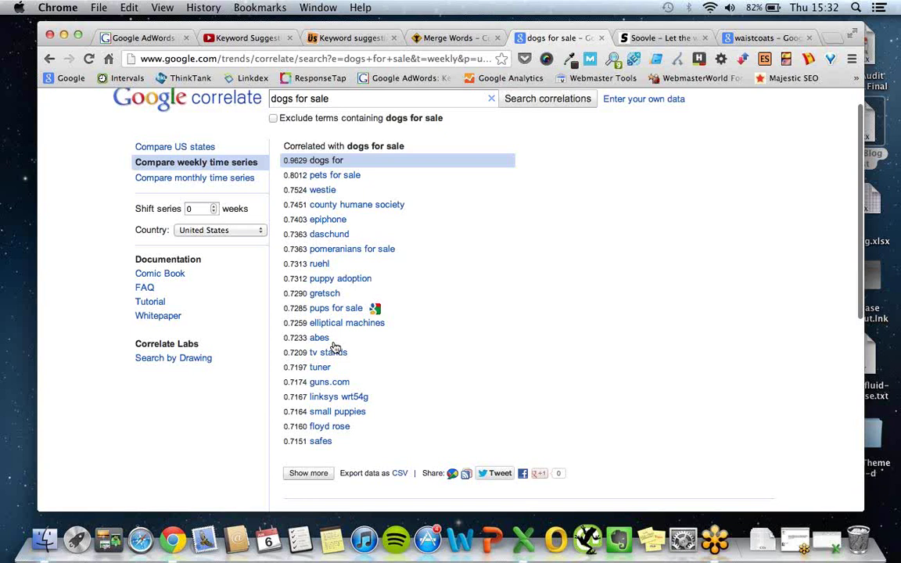
scroll(334, 347, down, 5)
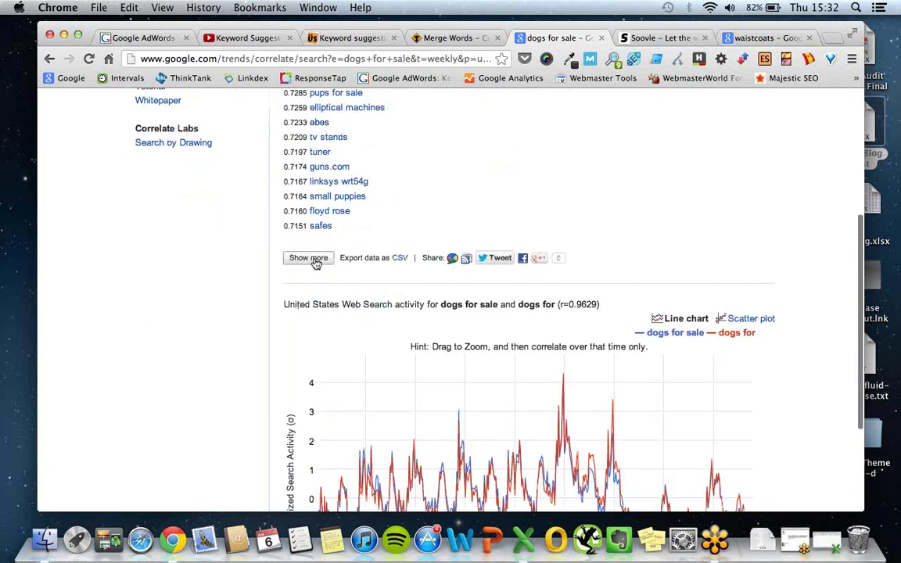
click(309, 258)
scroll(438, 297, down, 4)
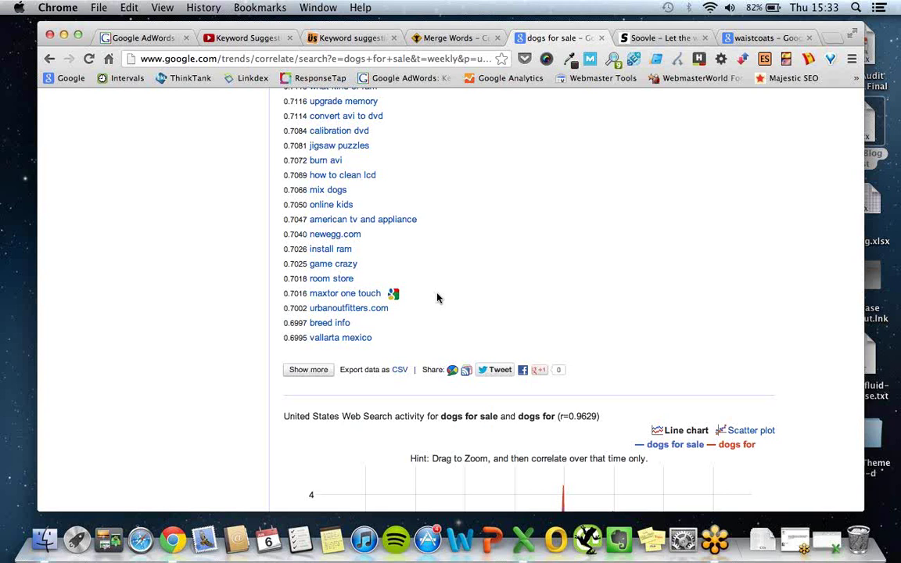
scroll(437, 297, up, 10)
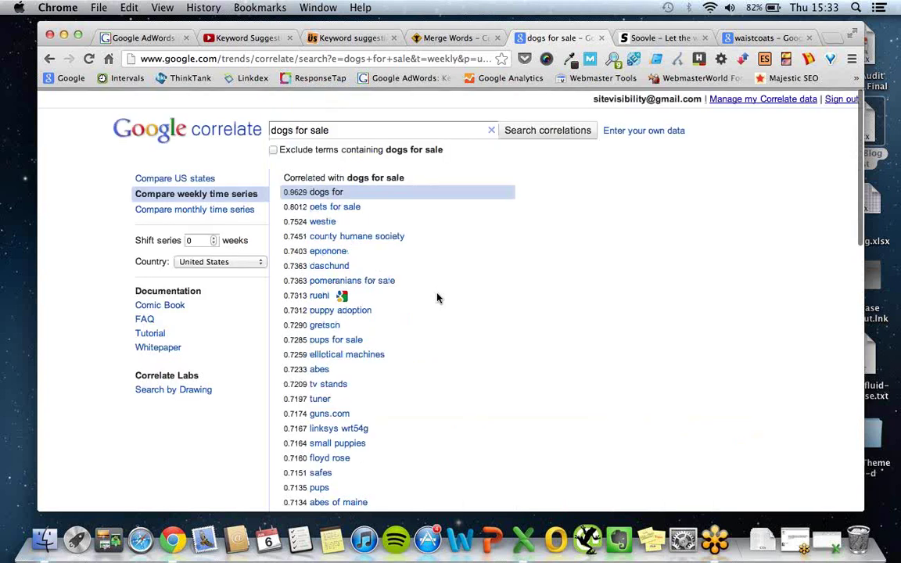
Switch to Soovle and get suggestions from its search engines for "dogs for sale".
key(ctrl+Tab)
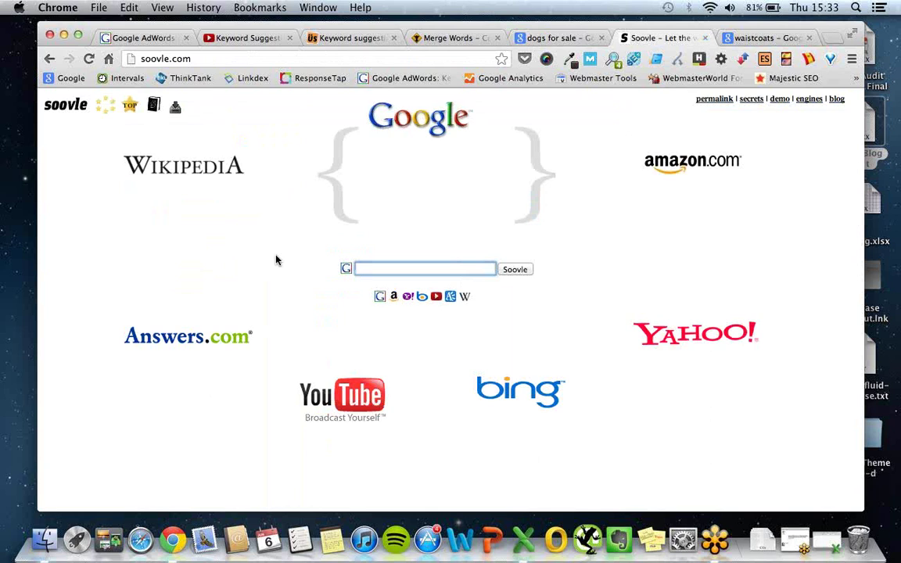
text(dog)
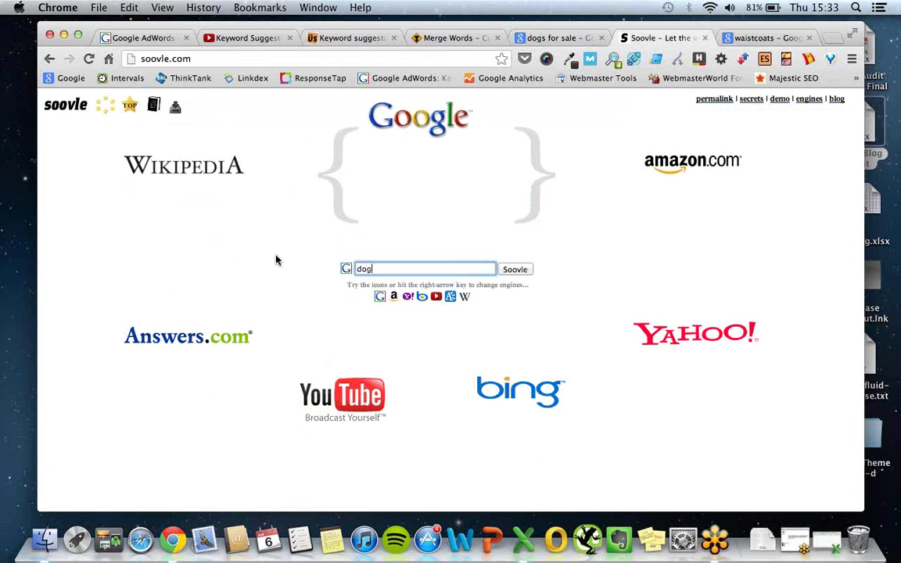
text(s for sa)
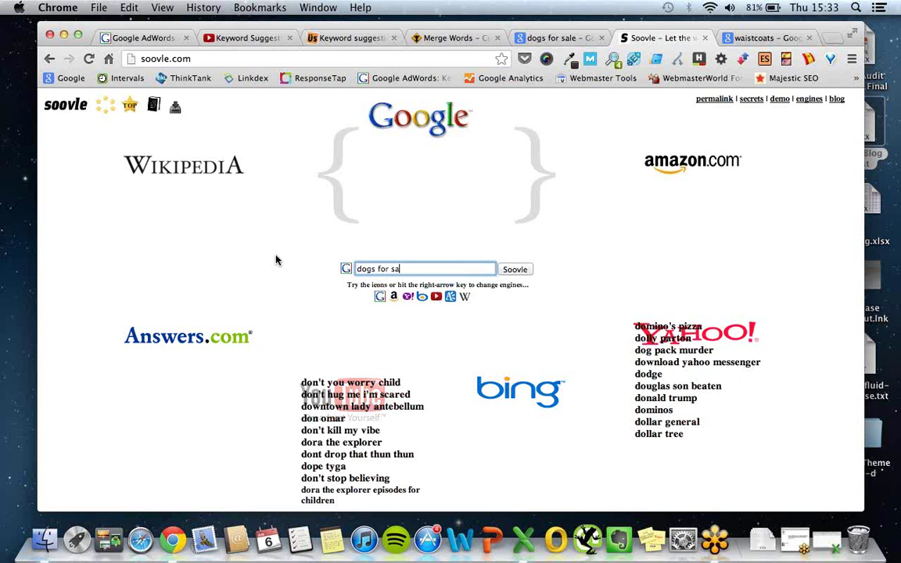
text(le)
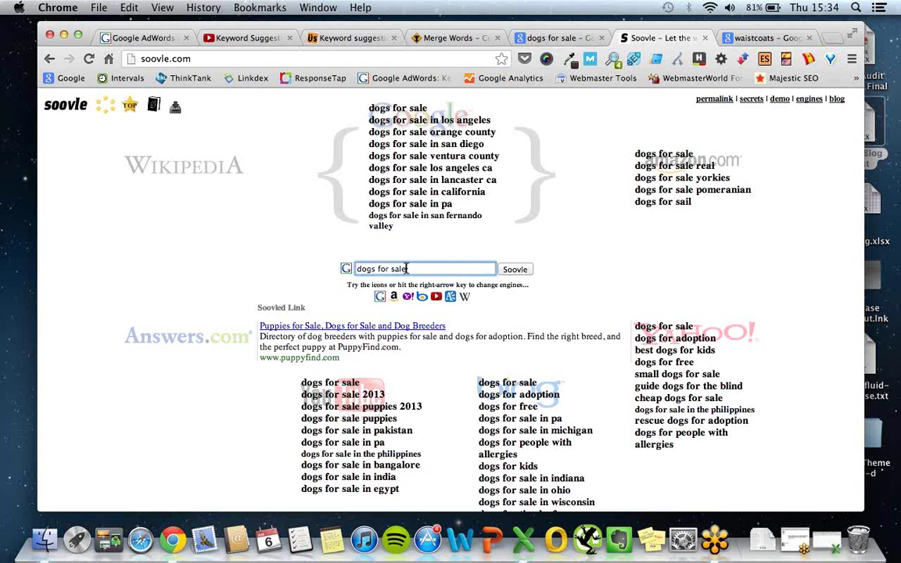
Change the Soovle query to "dogs sales" and compare the suggestions from the different engines.
key(BackSpace)
key(BackSpace)
key(BackSpace)
key(BackSpace)
key(BackSpace)
key(BackSpace)
key(BackSpace)
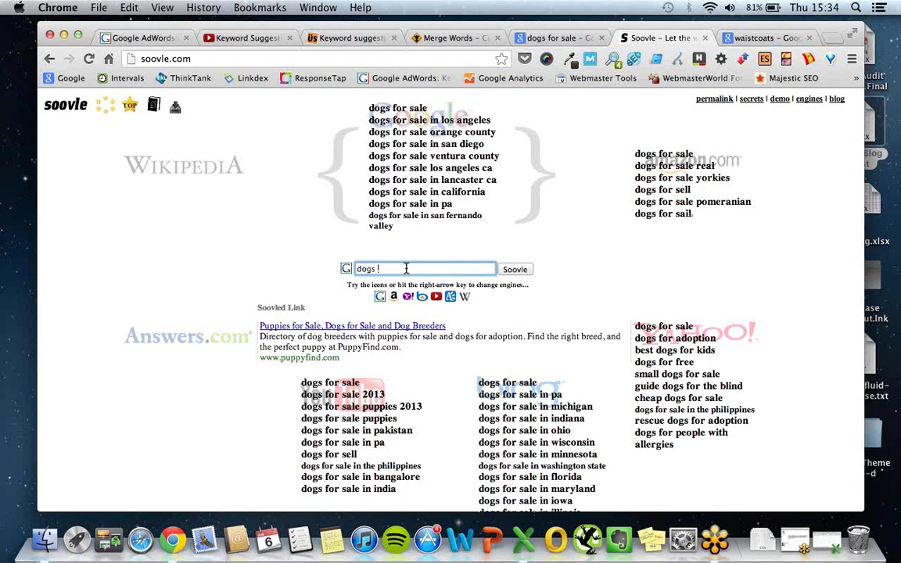
text(sales)
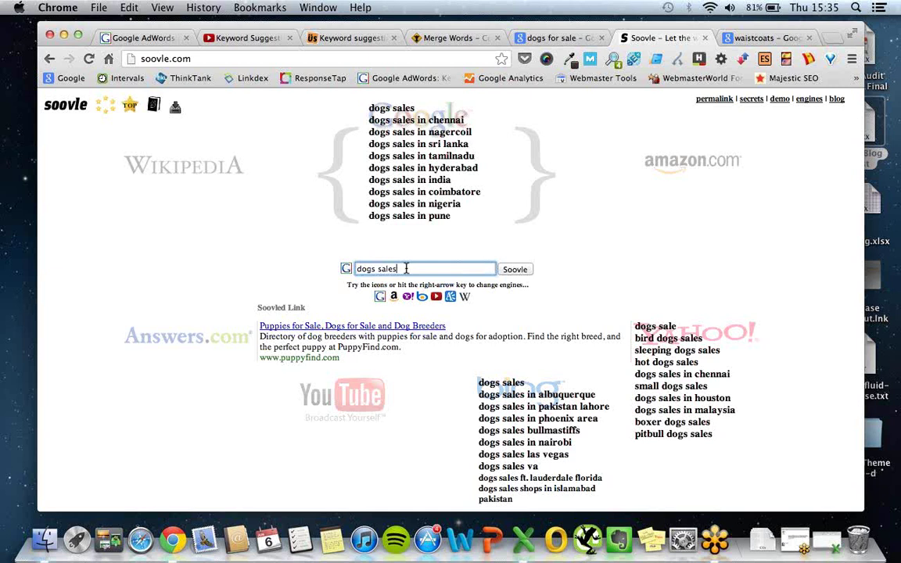
key(BackSpace)
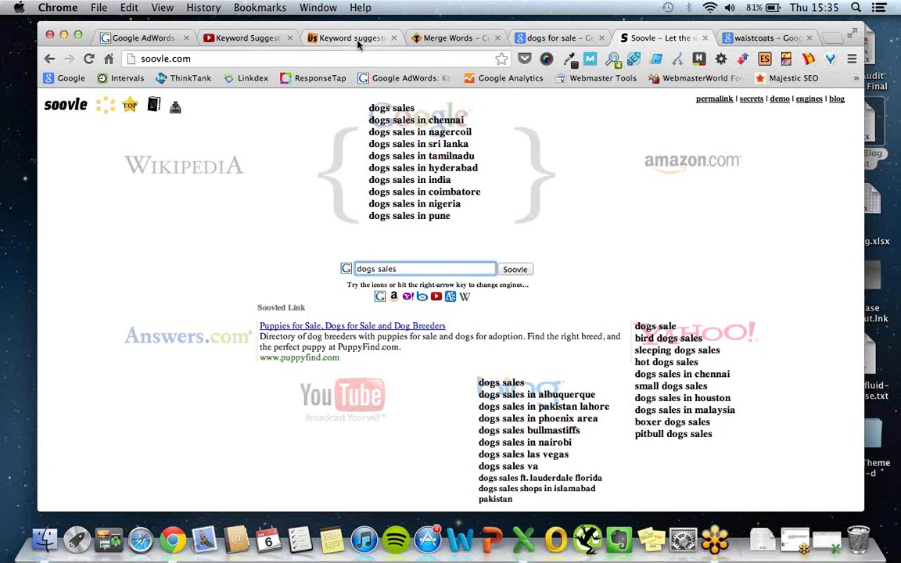
Return by way of the YouTube Keyword Tool to the AdWords Keyword Tool and review the ad group ideas for "dogs for sale".
click(251, 39)
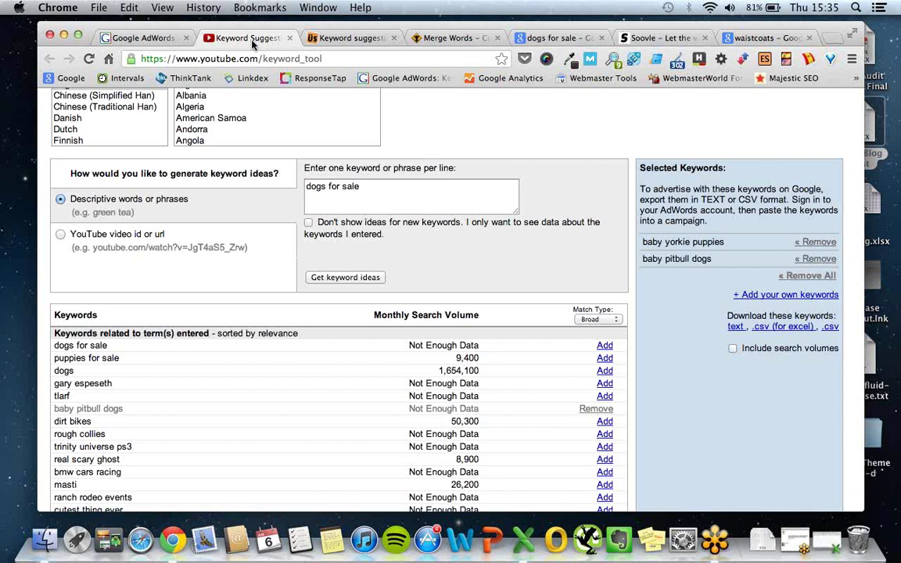
key(ctrl+shift+Tab)
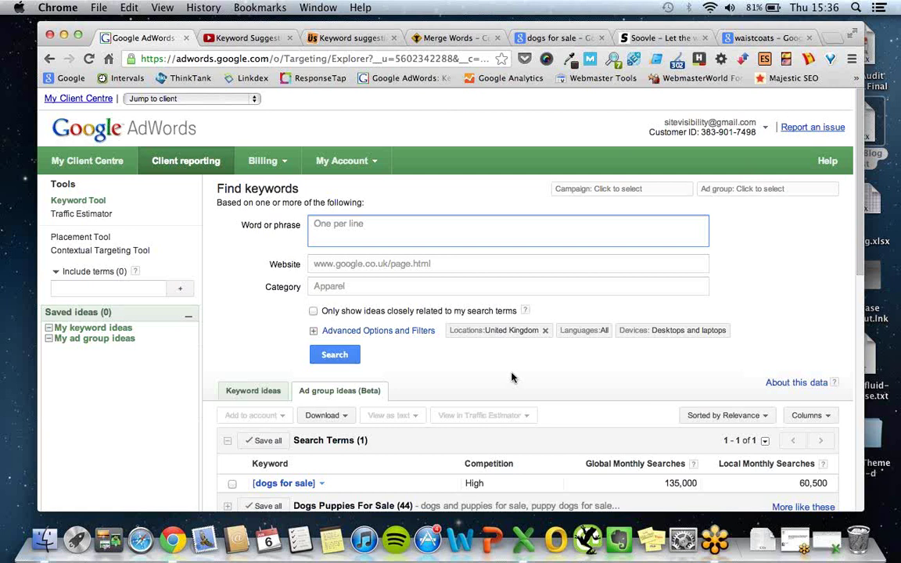
scroll(485, 378, down, 5)
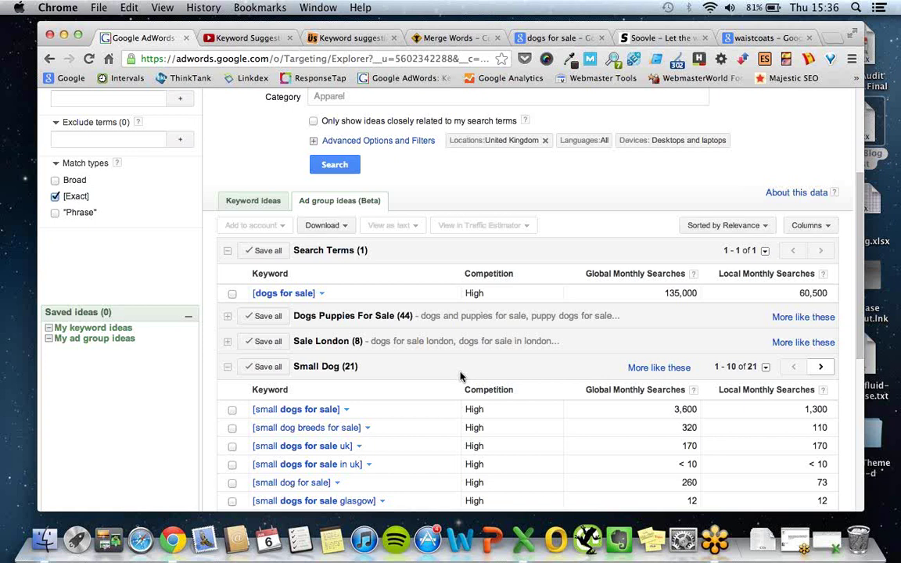
scroll(460, 376, down, 2)
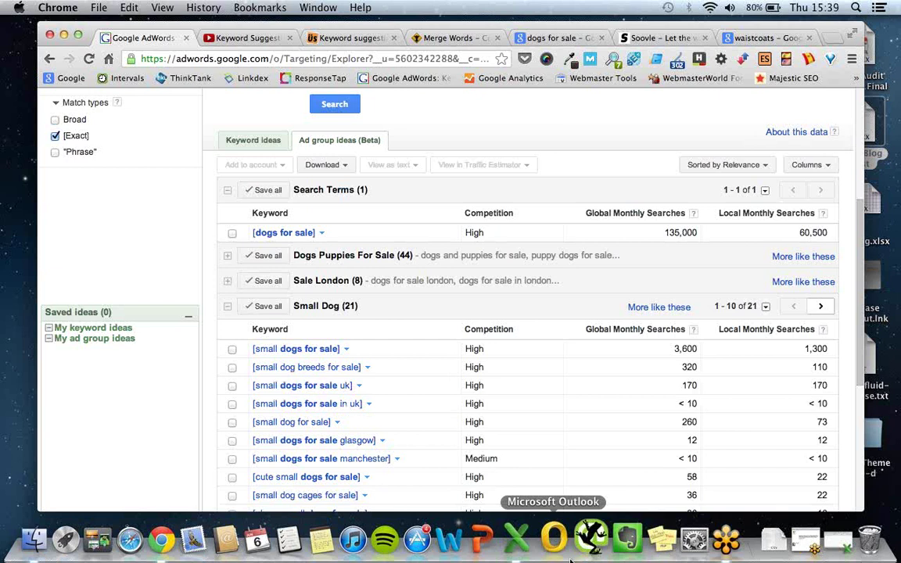
click(889, 57)
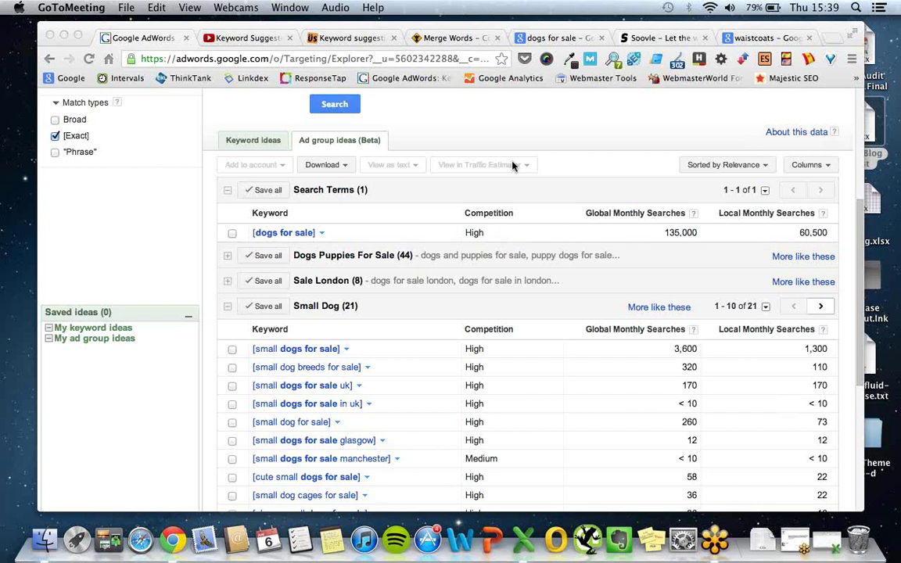
scroll(513, 165, up, 1)
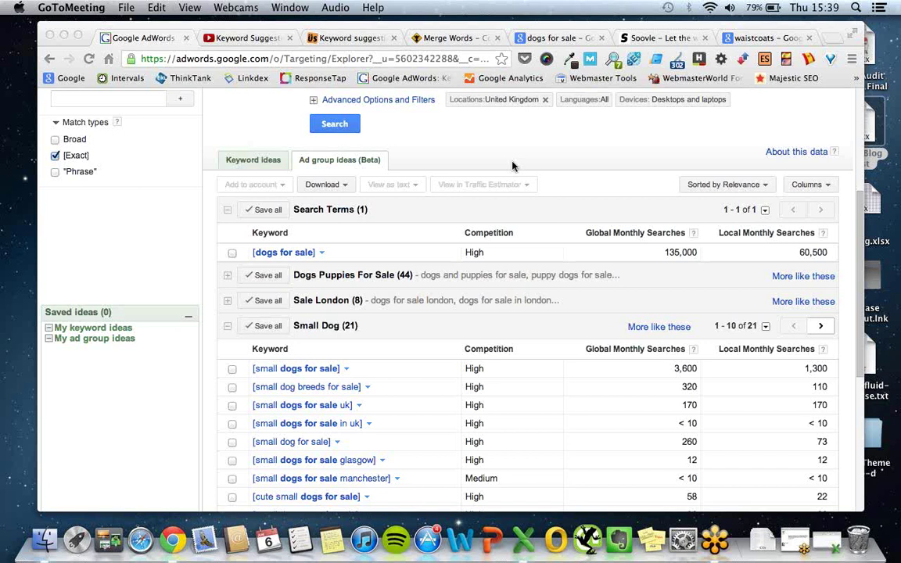
scroll(512, 165, up, 3)
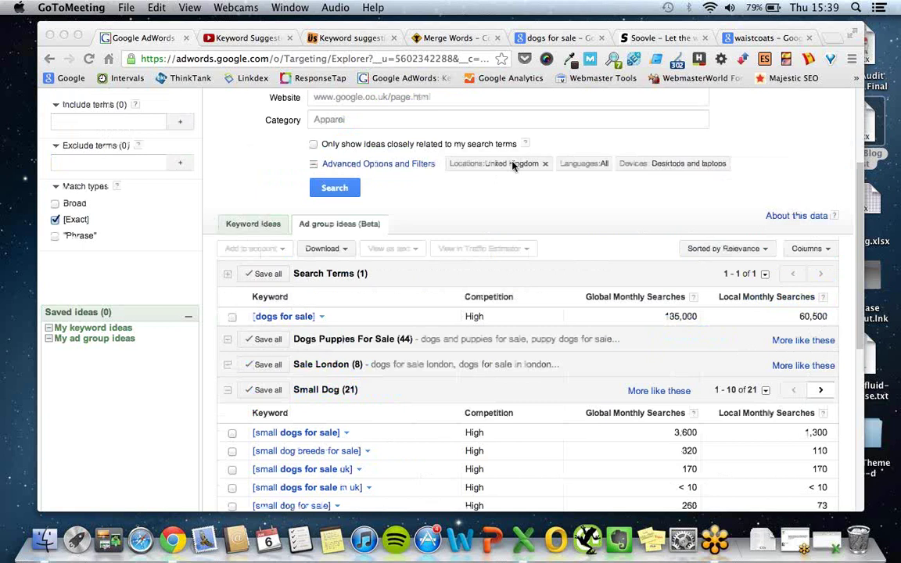
scroll(514, 165, up, 5)
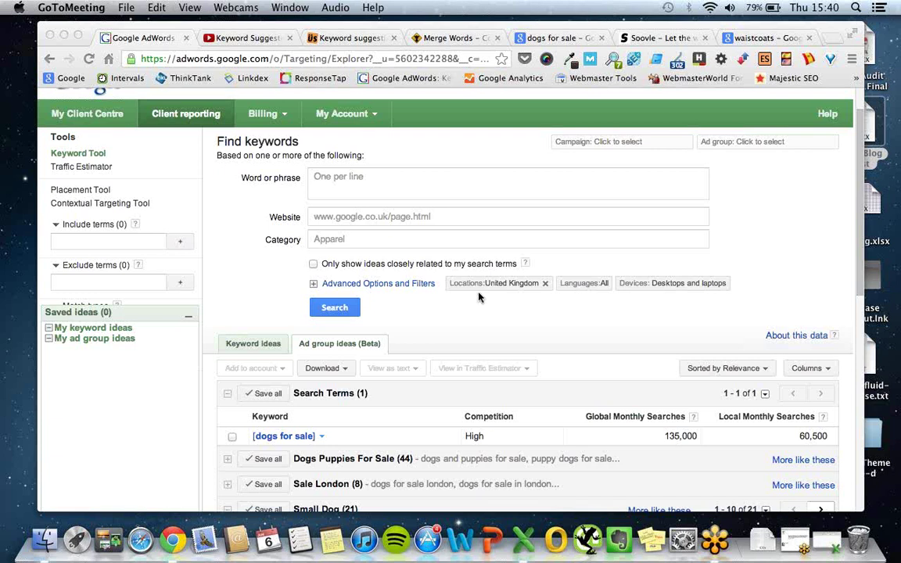
scroll(479, 296, up, 1)
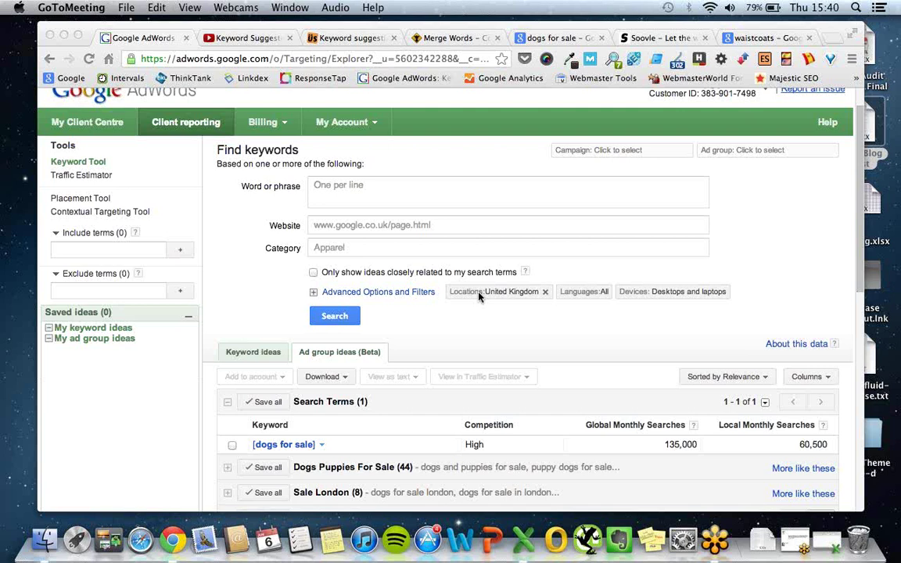
scroll(479, 295, up, 2)
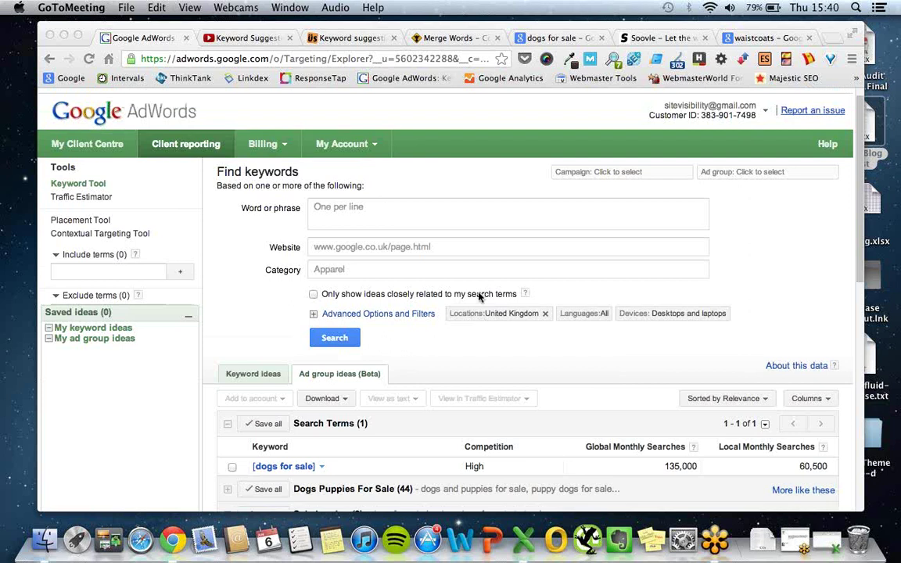
scroll(479, 296, up, 1)
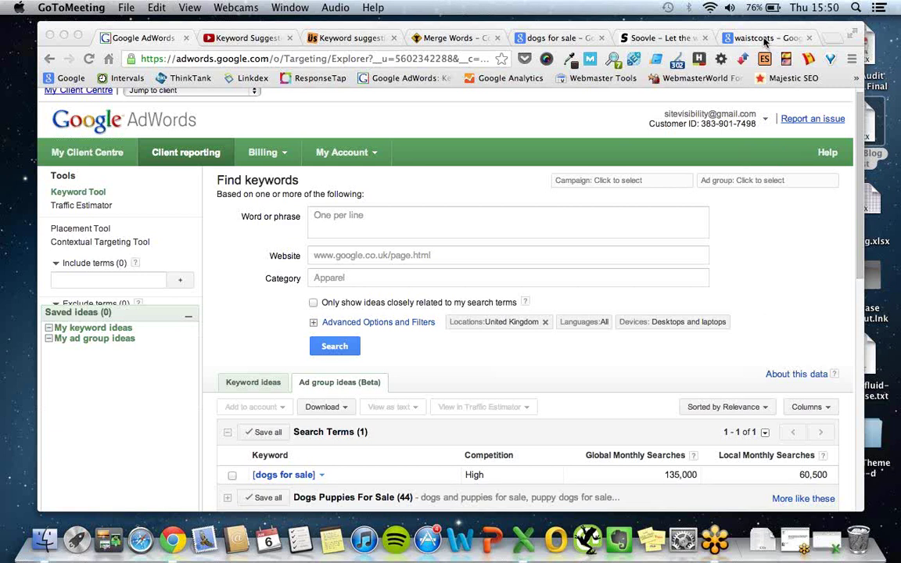
Open Yahoo! Answers UK & Ireland in place of the waistcoats search and browse the resolved questions across all categories.
click(766, 42)
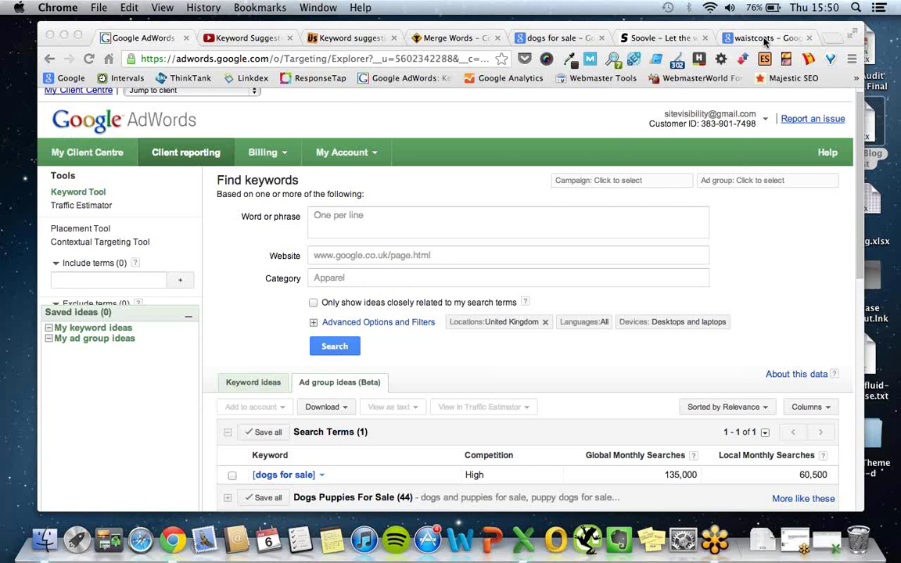
key(super+Tab)
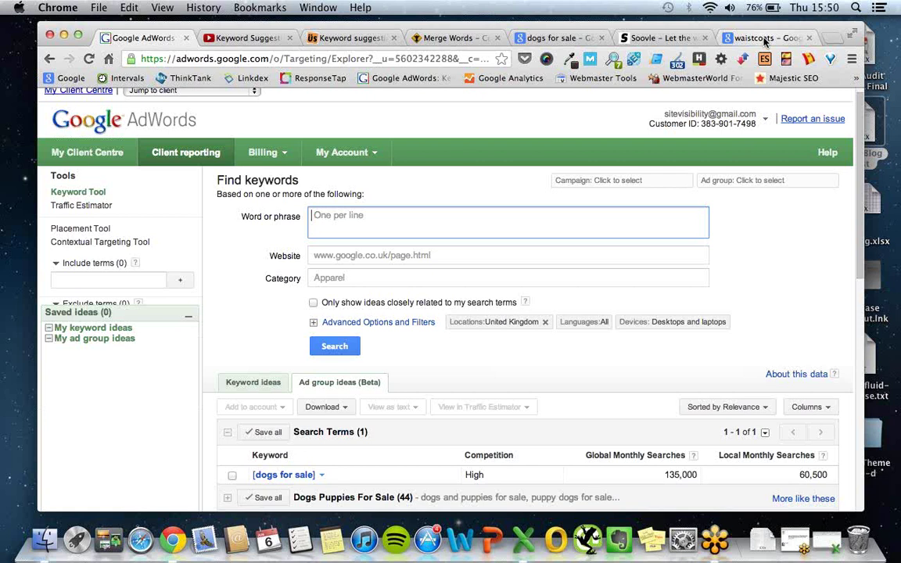
click(765, 39)
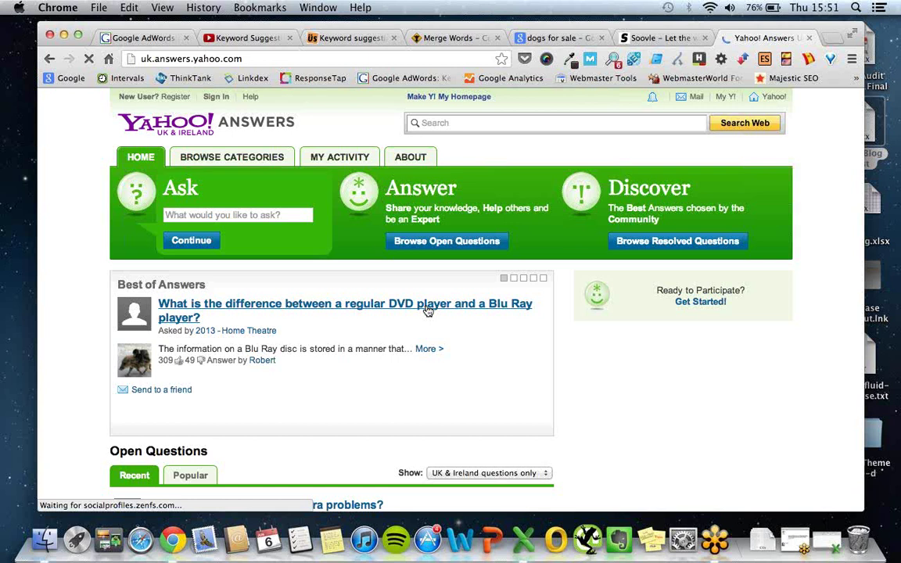
scroll(332, 268, down, 3)
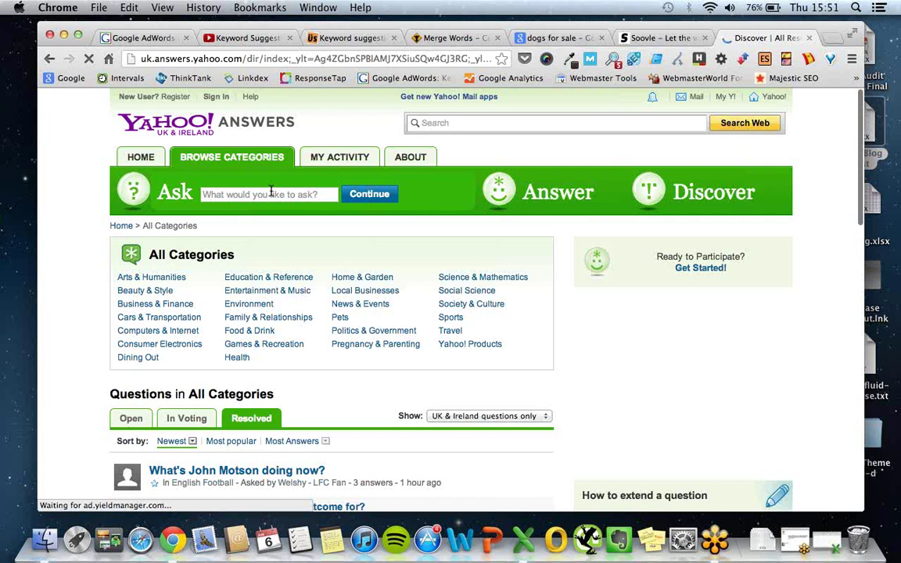
click(270, 193)
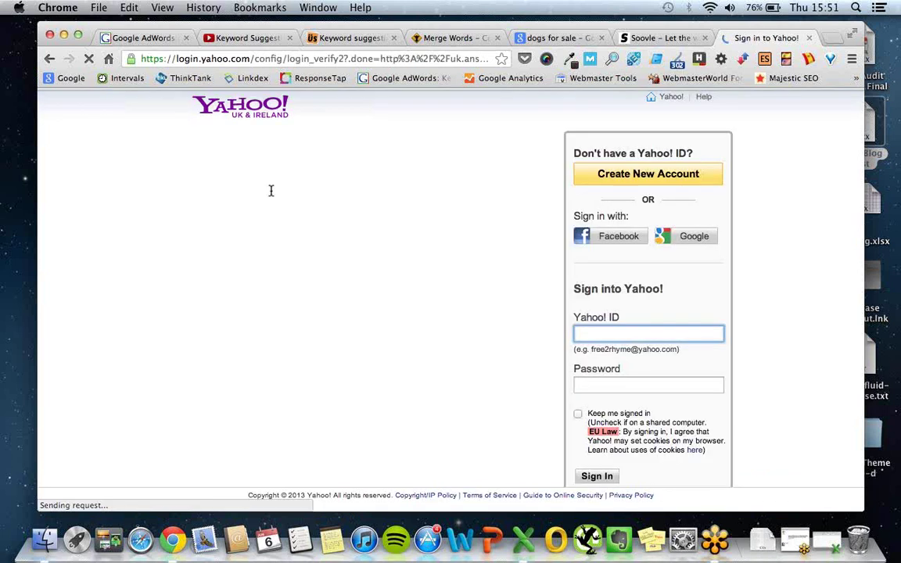